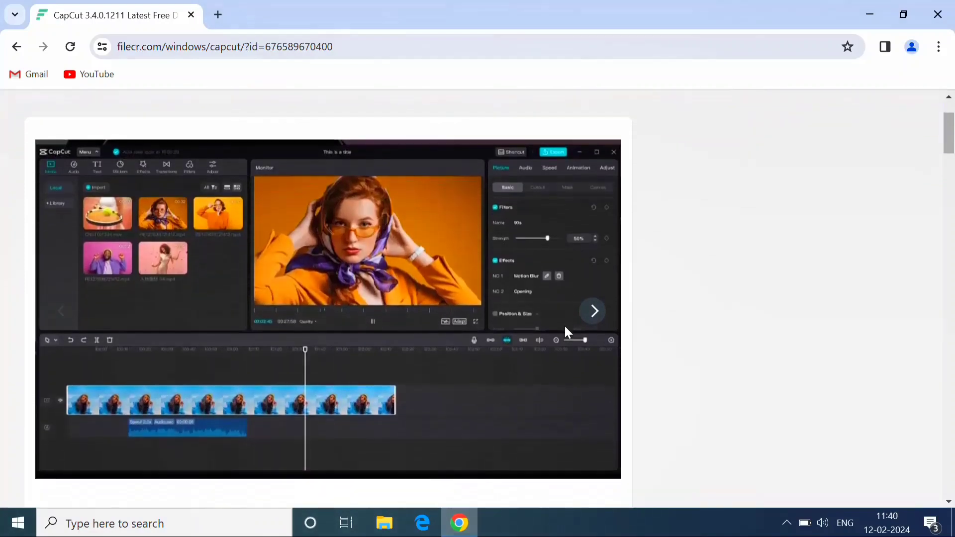
# Download the CapCut 3.4.0.1211 installer from its FileCR page using the direct download.
pyautogui.scroll(-5, 568, 332)
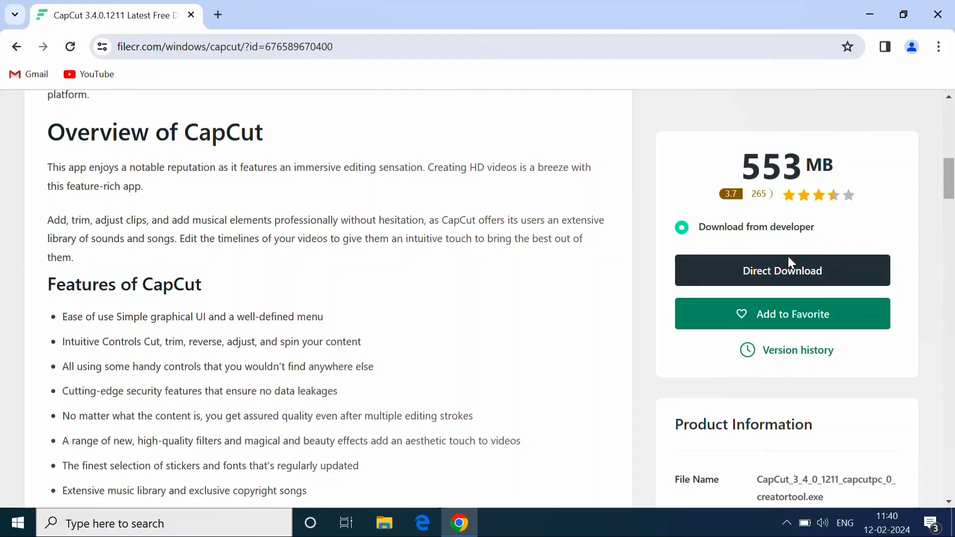
pyautogui.click(782, 272)
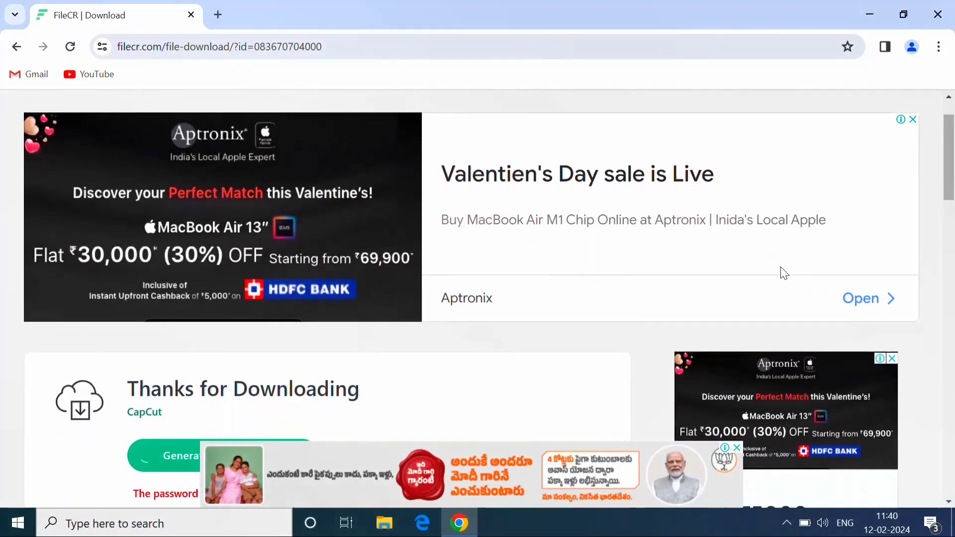
pyautogui.scroll(-3, 780, 268)
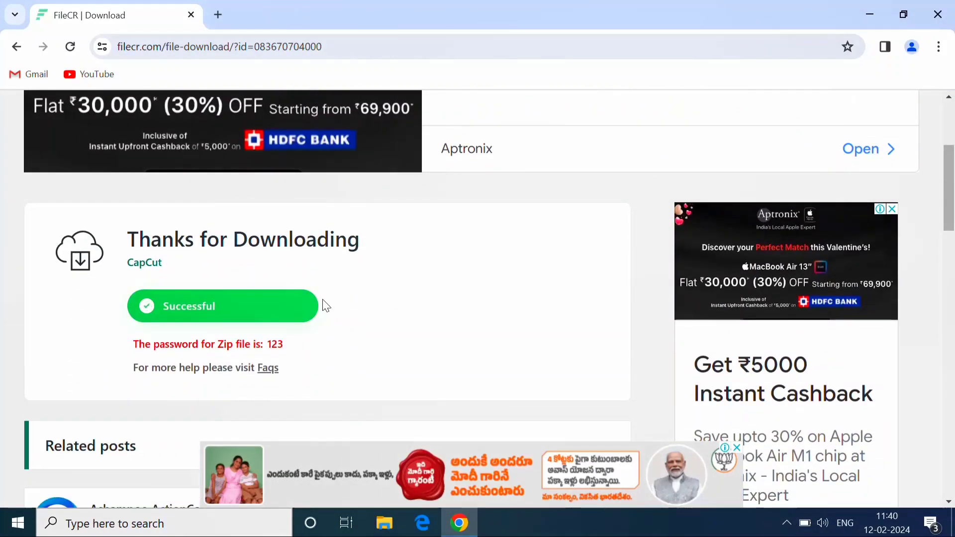
pyautogui.click(737, 448)
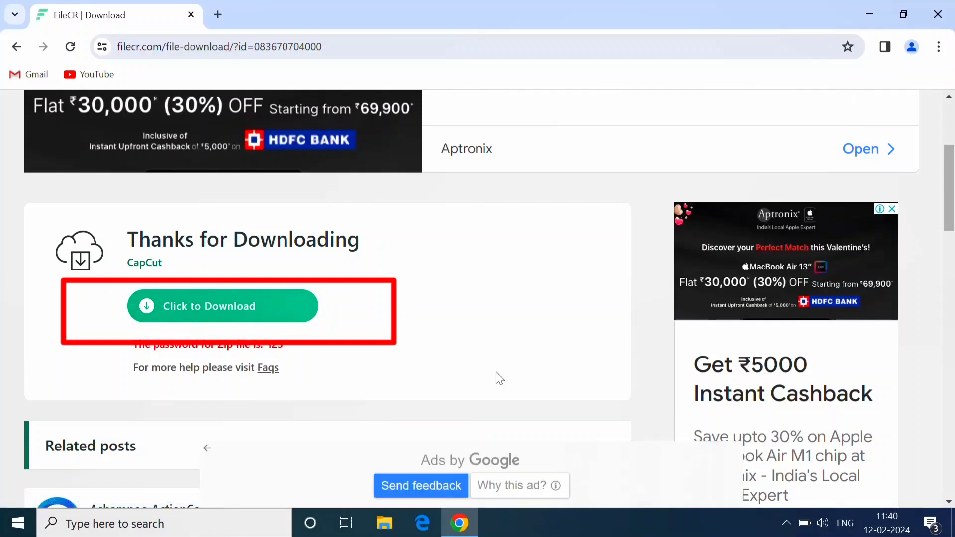
pyautogui.click(245, 305)
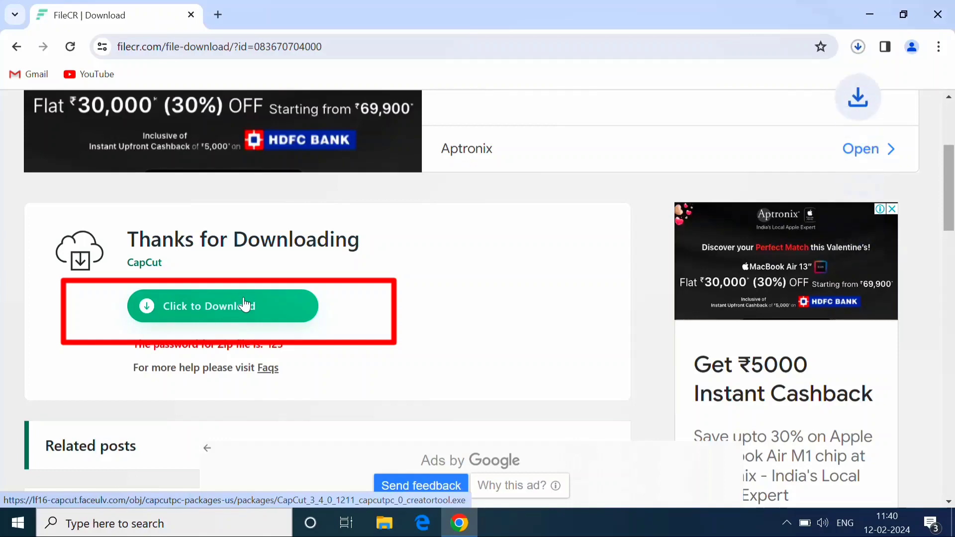
# Open the browser's full download history and pause the running CapCut installer download.
pyautogui.click(858, 46)
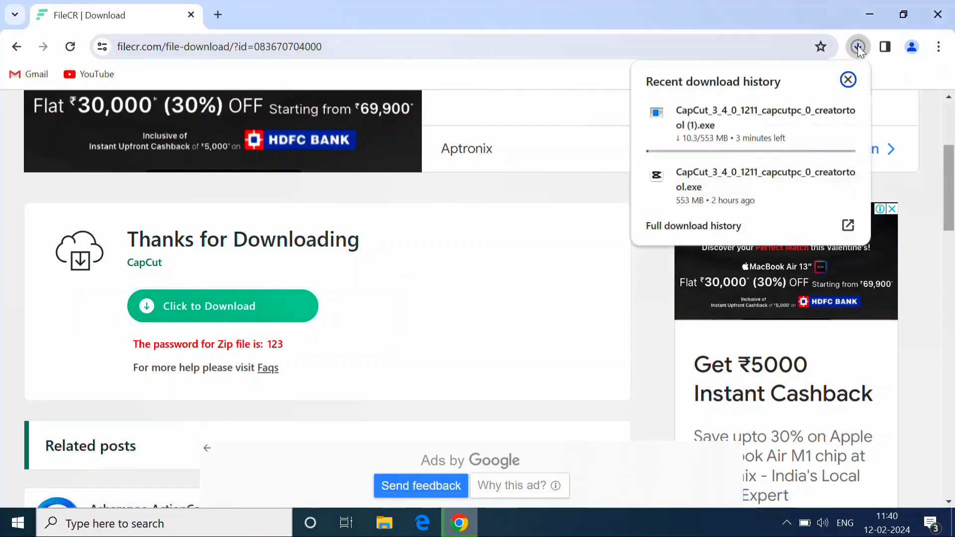
pyautogui.click(740, 116)
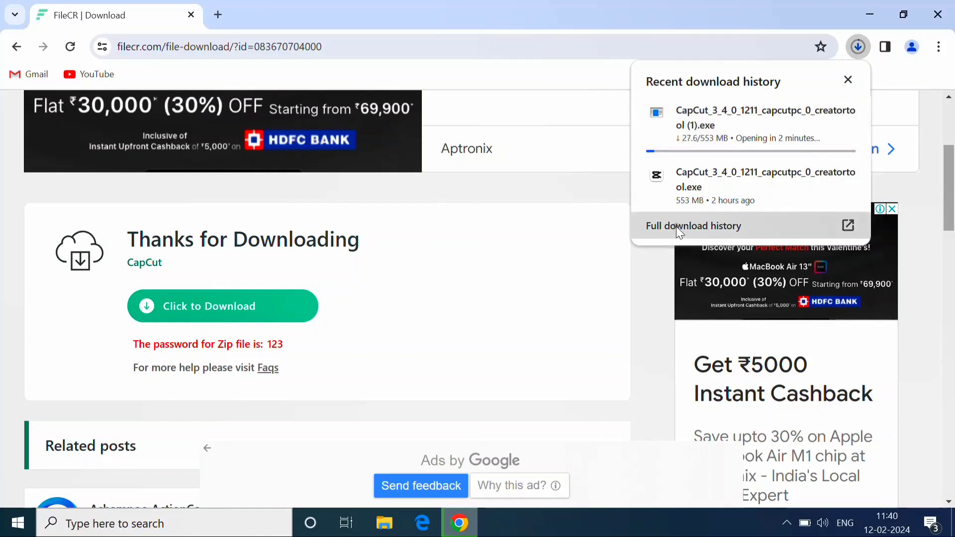
pyautogui.click(676, 226)
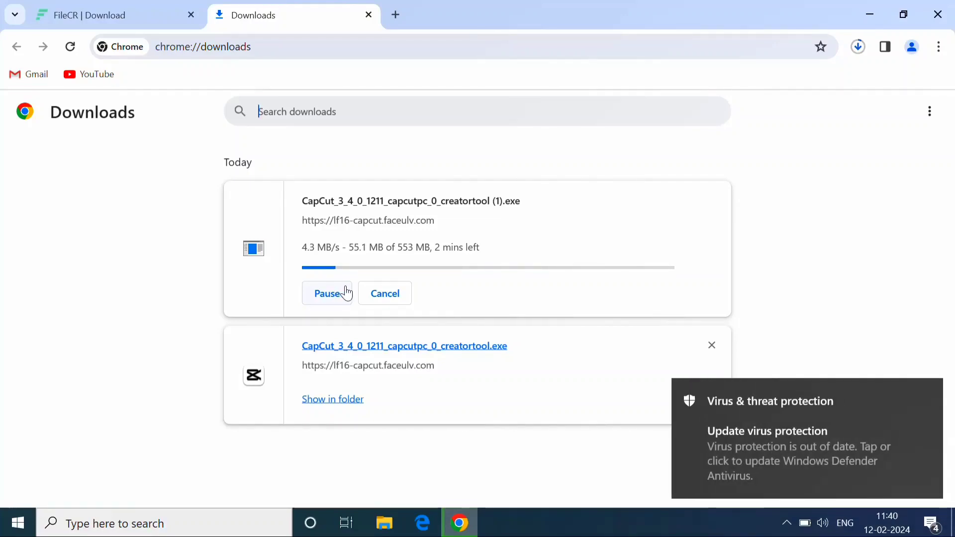
pyautogui.click(348, 294)
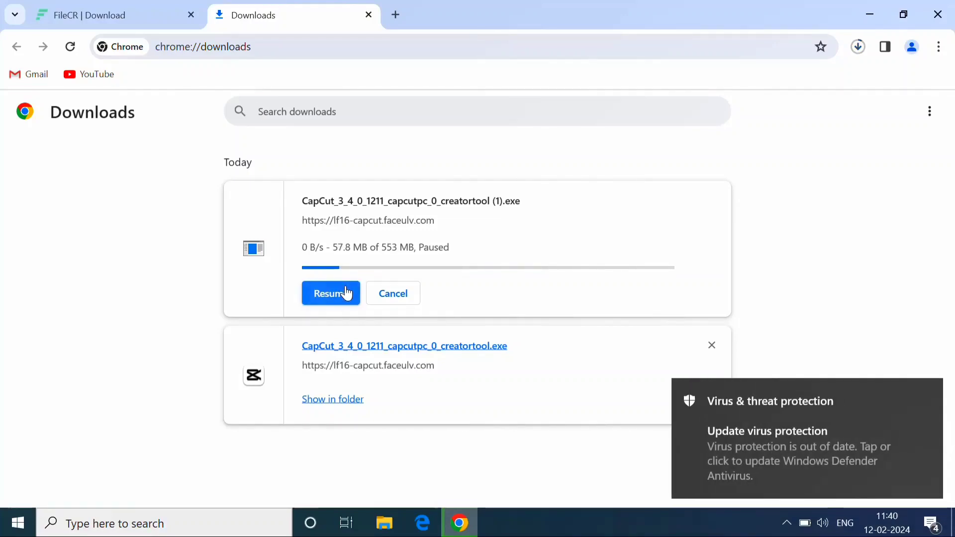
# Show the previously downloaded CapCut_3_4_0_1211_capcutpc_0_creatortool installer in its folder and run it as administrator.
pyautogui.click(329, 408)
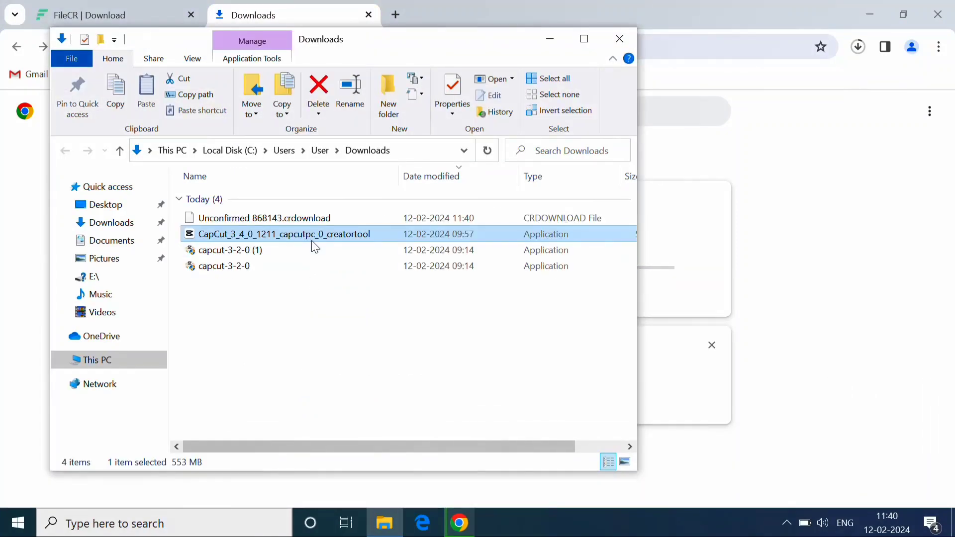
pyautogui.rightClick(312, 242)
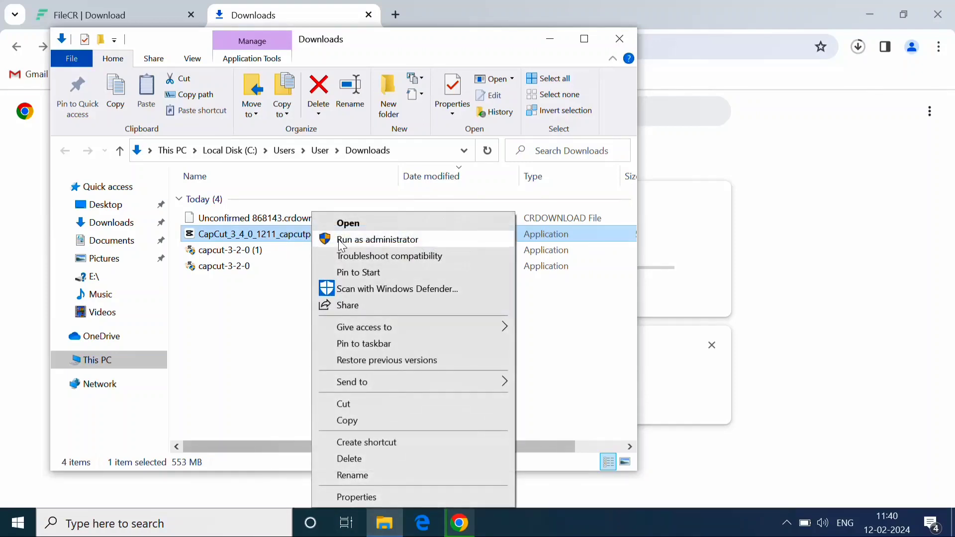
pyautogui.click(377, 241)
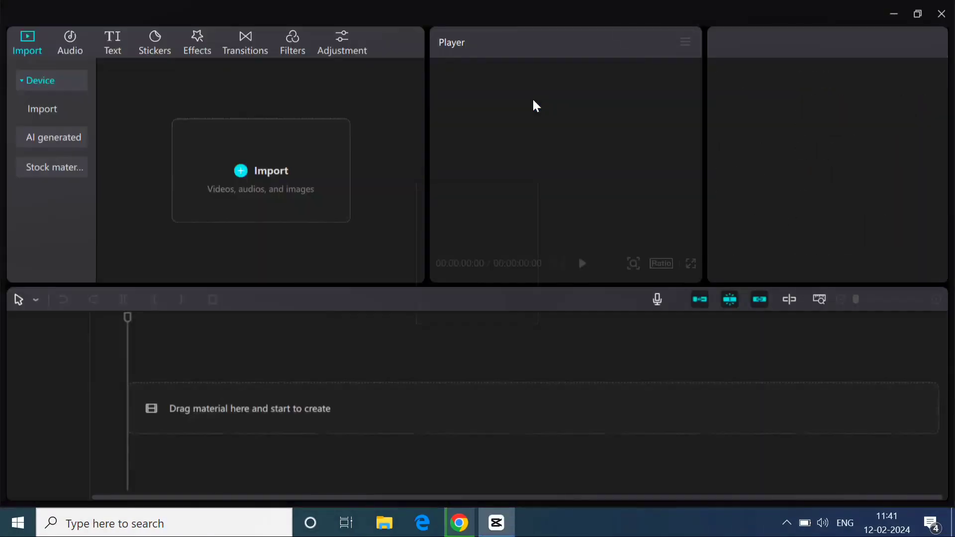
# Check the Text and Stickers libraries in the new project, and show the hidden system tray icons.
pyautogui.click(118, 52)
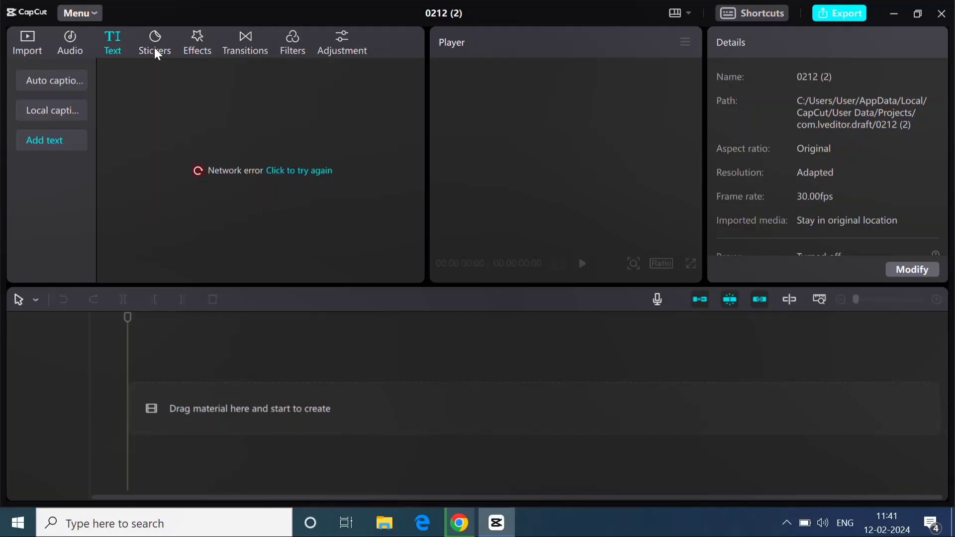
pyautogui.click(155, 47)
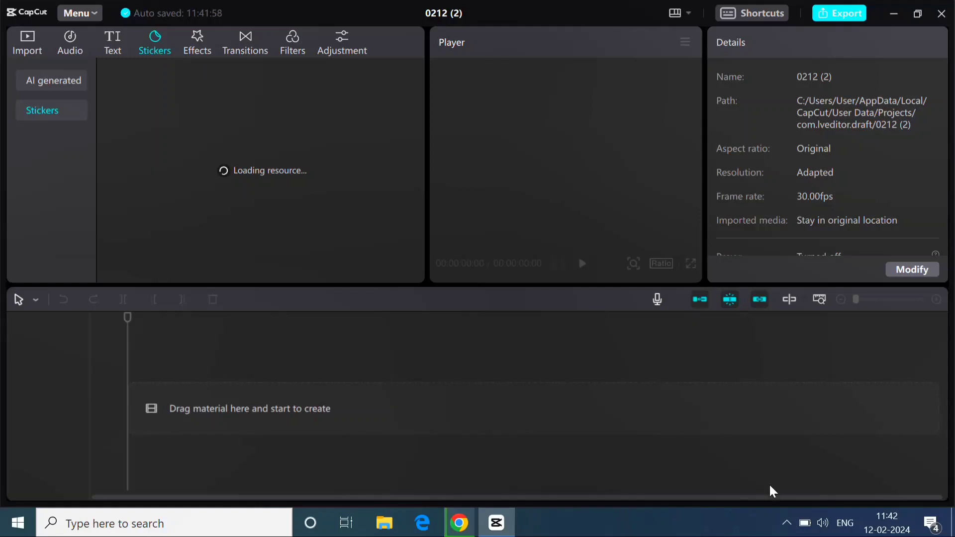
pyautogui.click(787, 523)
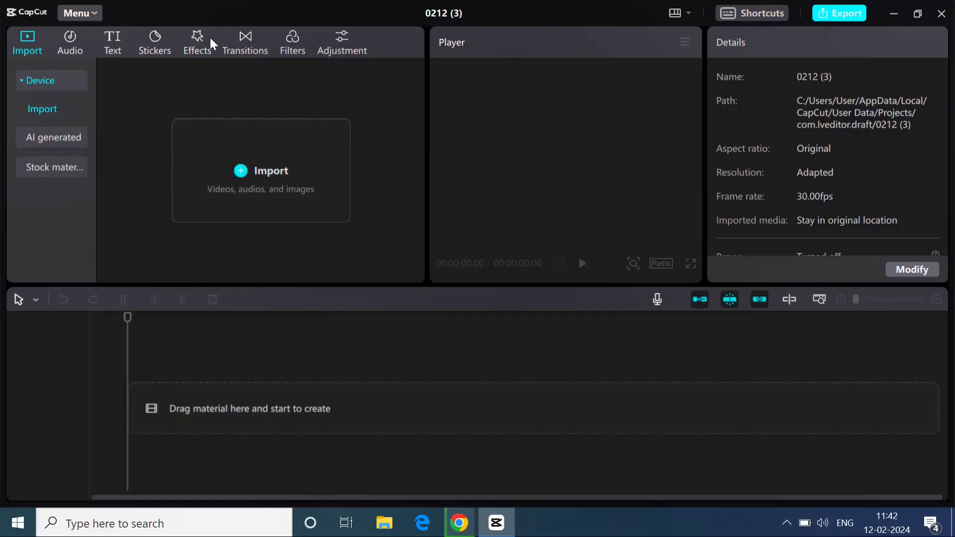
# Browse the stock materials and preview the 12-second clip of a coffee glass on a wooden tray.
pyautogui.click(60, 169)
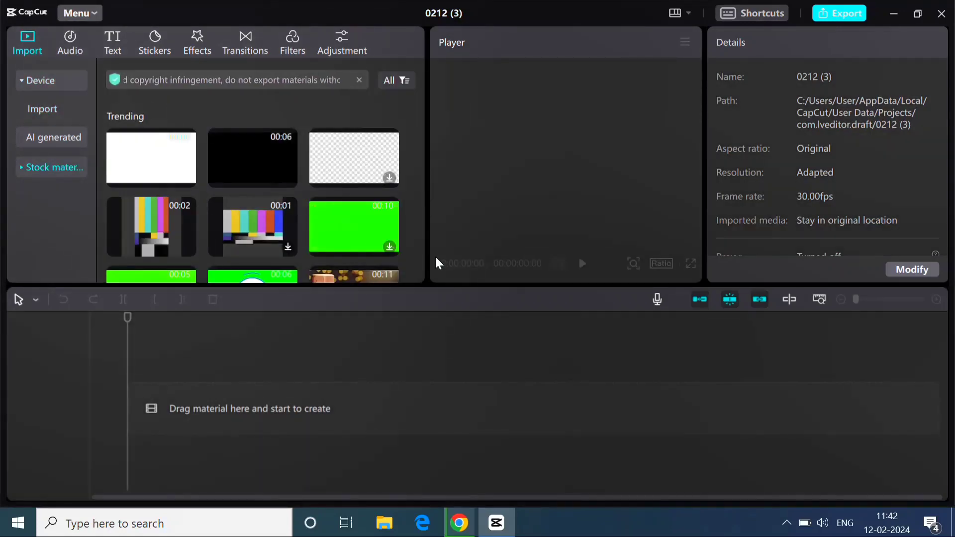
pyautogui.scroll(-10, 420, 283)
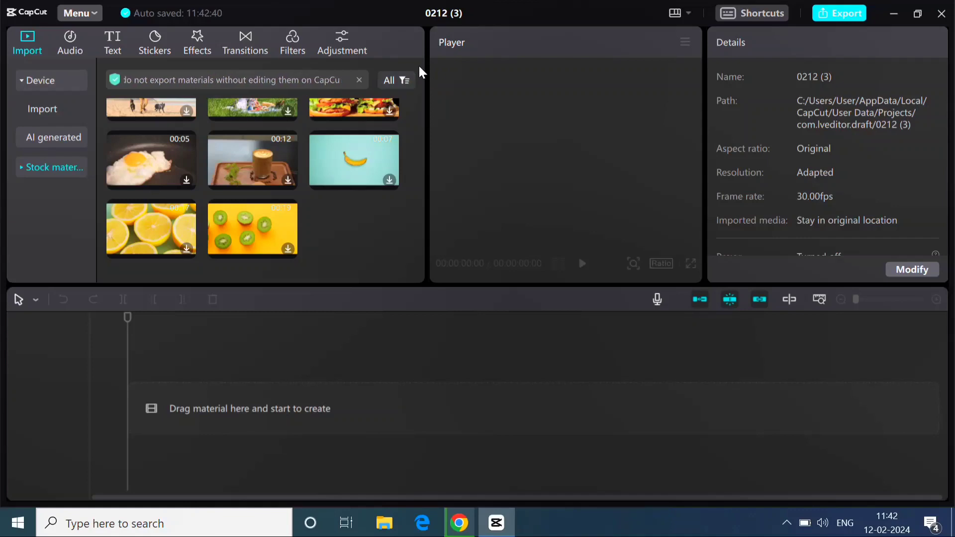
pyautogui.click(276, 145)
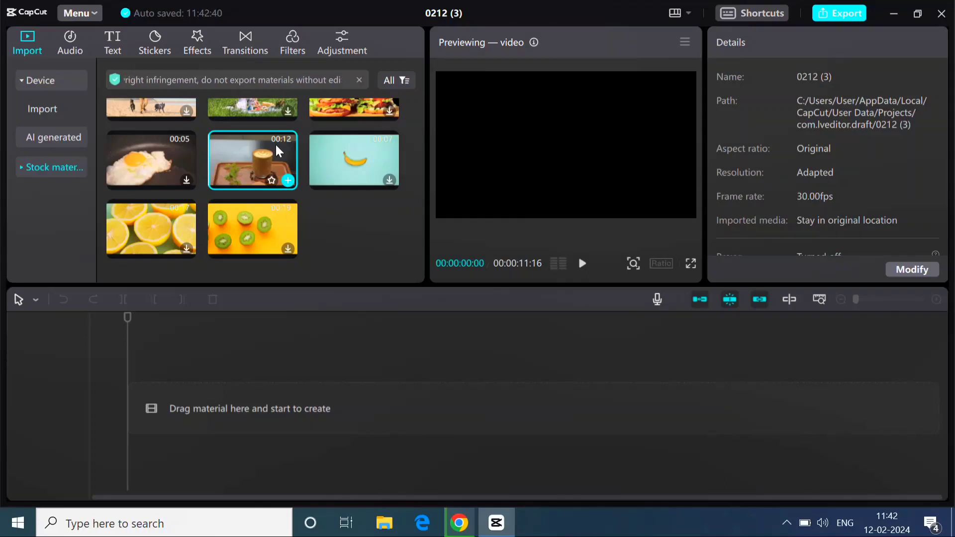
pyautogui.click(265, 155)
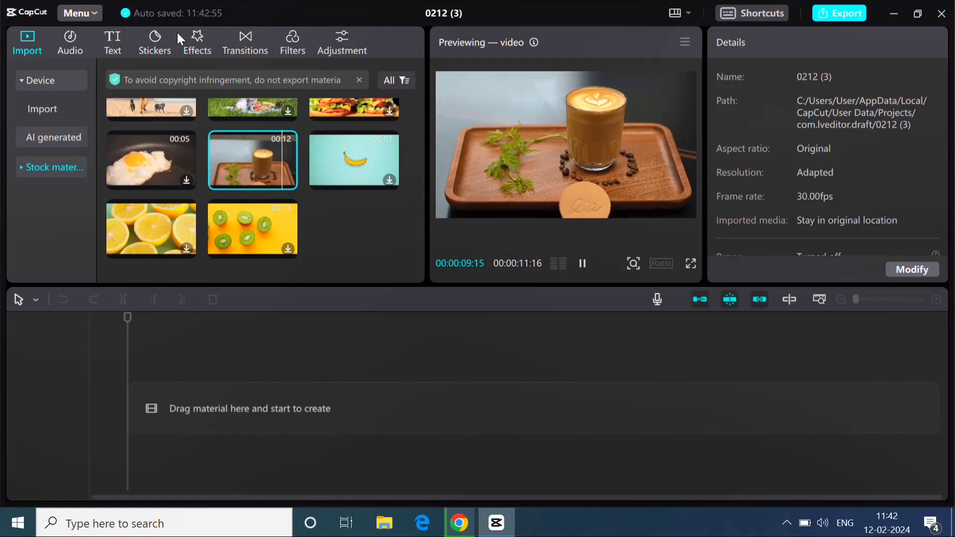
# Download the Sharpen Edges effect and the blue scanning effect beside Dizzy from Trending, and browse the Light Effect category.
pyautogui.click(192, 42)
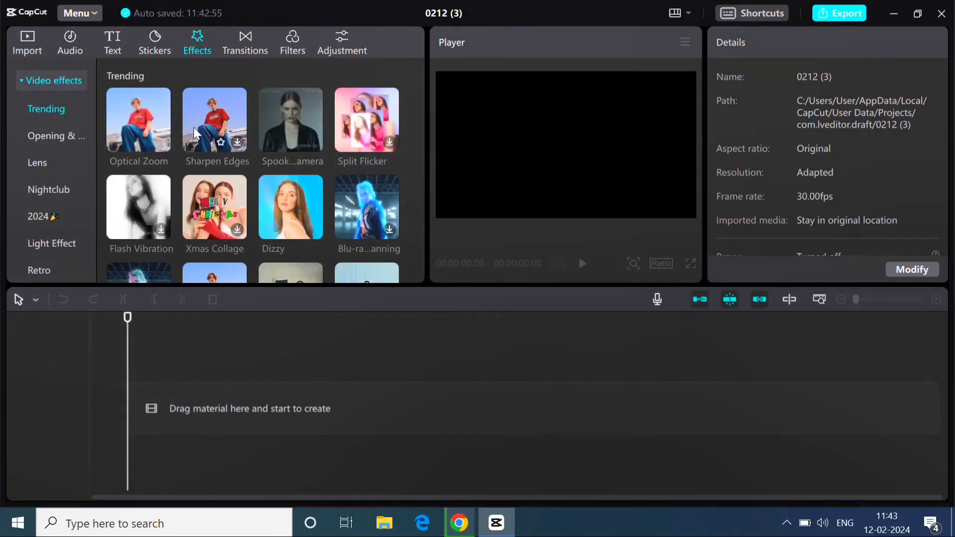
pyautogui.click(239, 145)
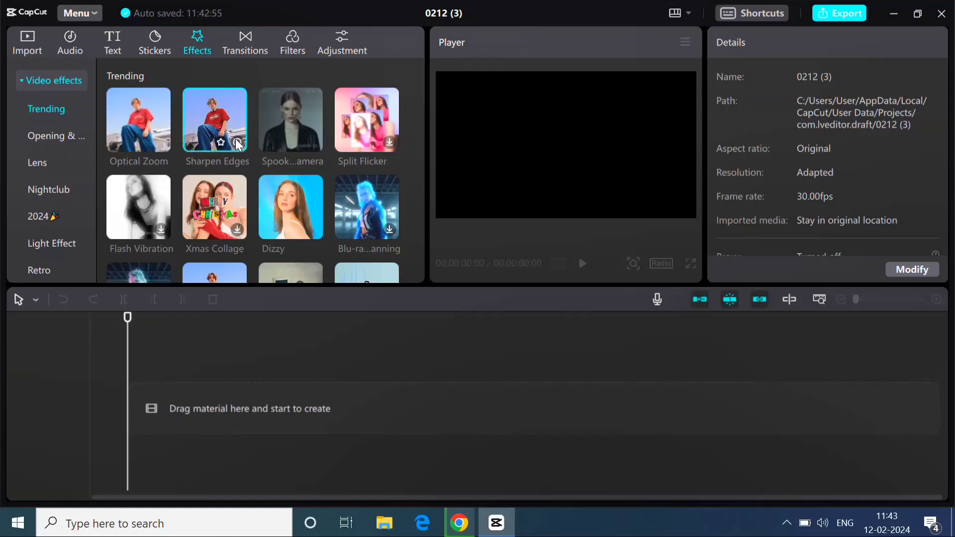
pyautogui.click(390, 232)
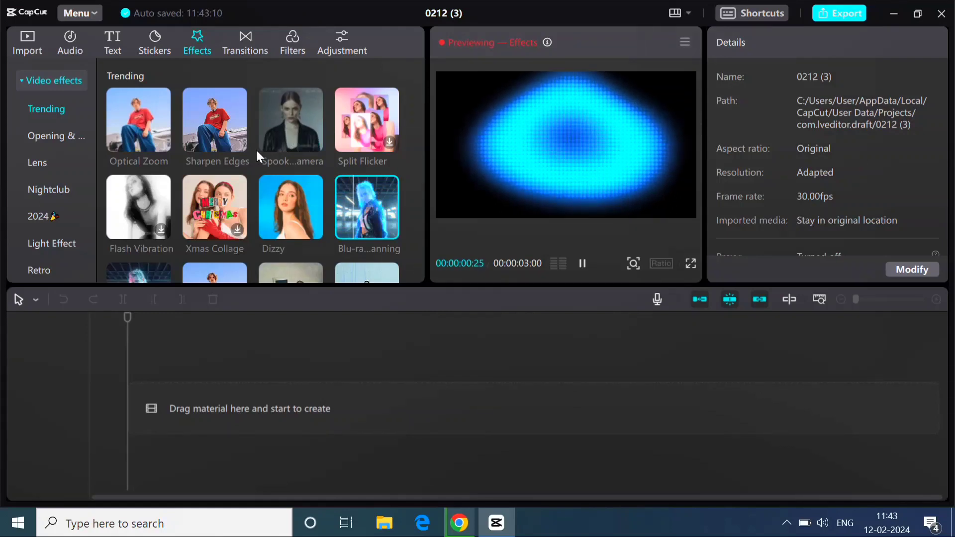
pyautogui.click(43, 236)
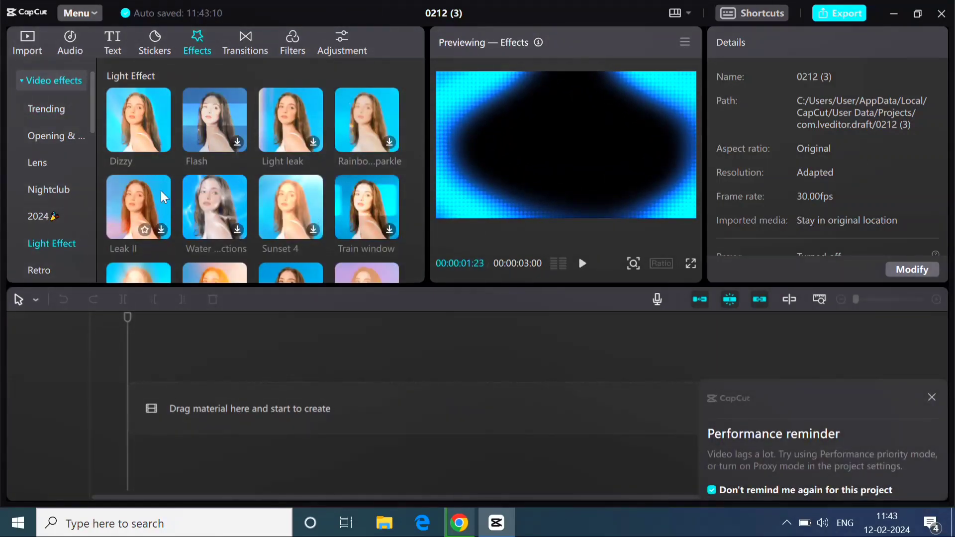
# Close the open project and exit CapCut.
pyautogui.click(942, 13)
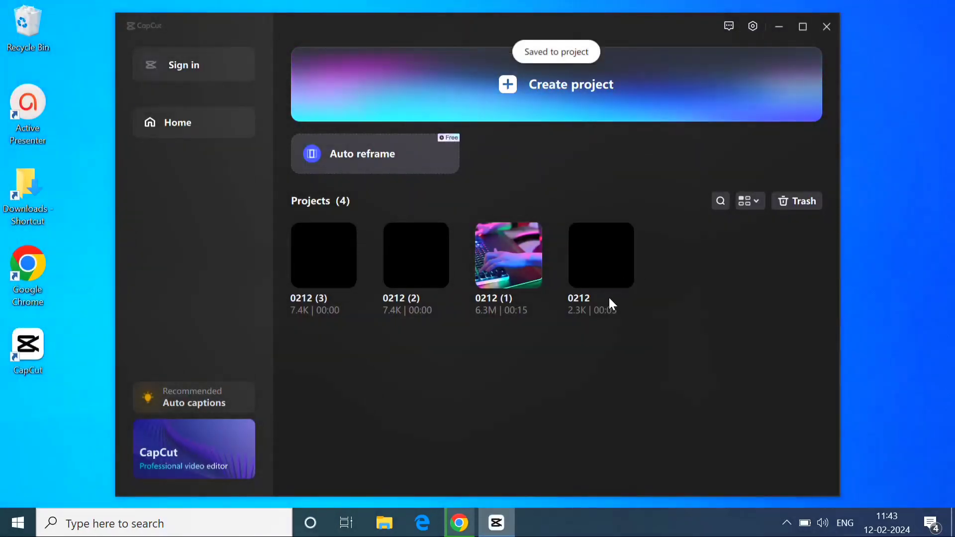
pyautogui.click(828, 26)
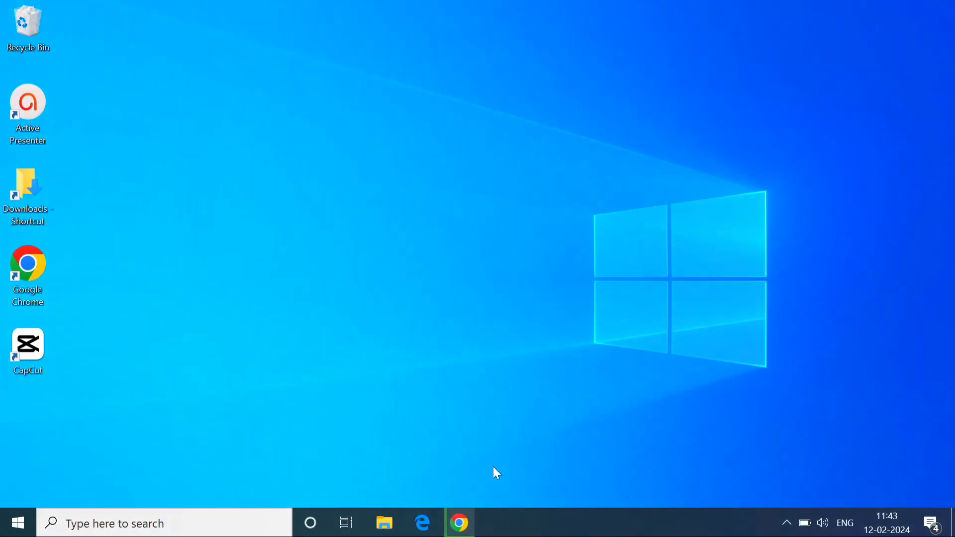
# Switch to Chrome, search Google for vpngate, and open the VPN Gate website.
pyautogui.click(456, 520)
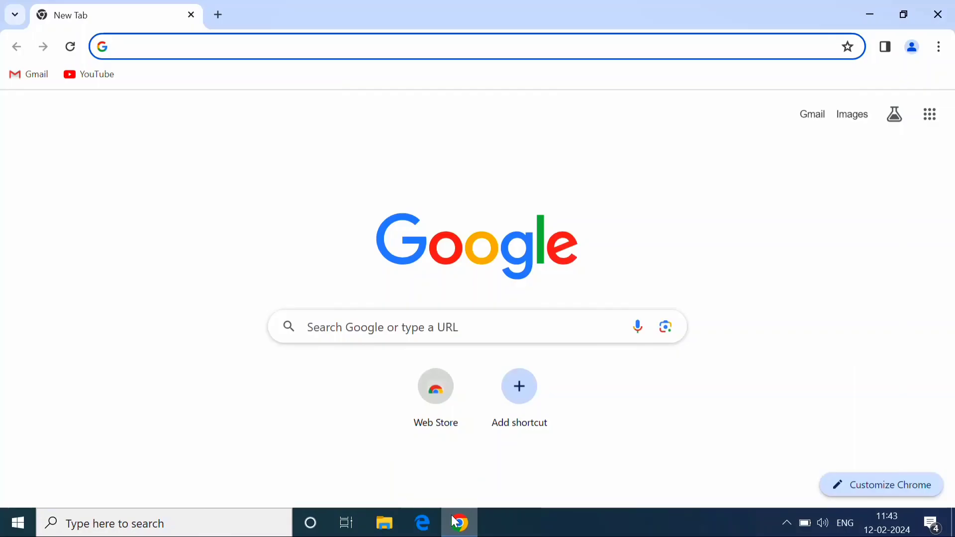
pyautogui.write('vpngate')
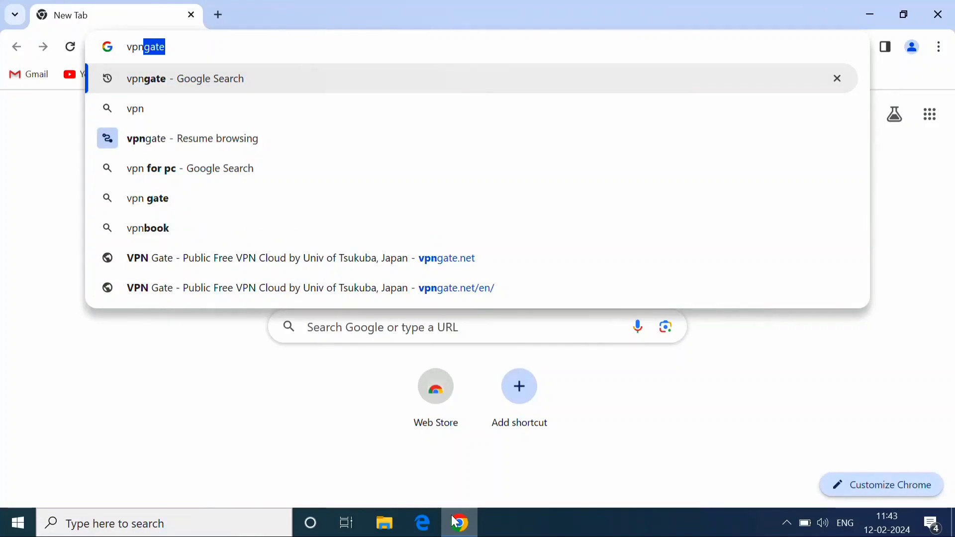
pyautogui.click(199, 93)
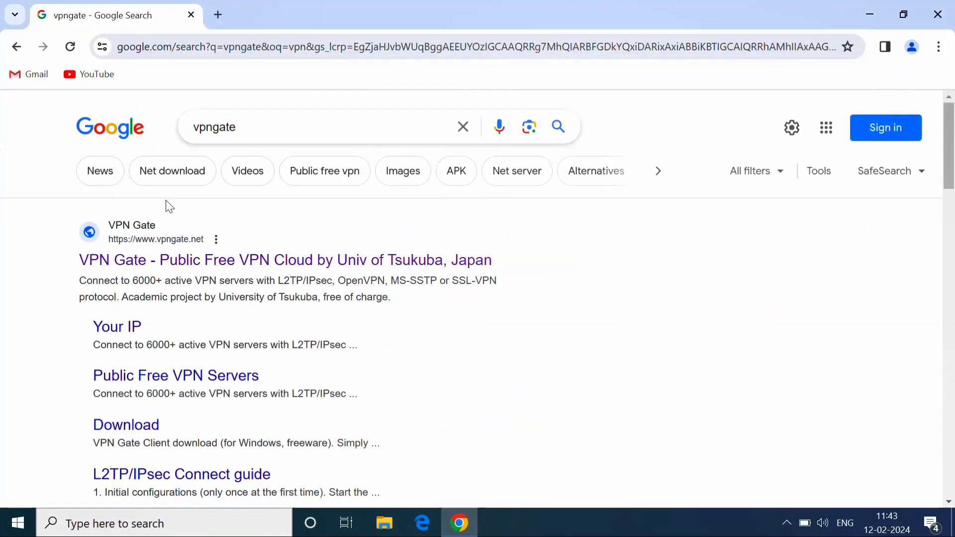
pyautogui.click(151, 271)
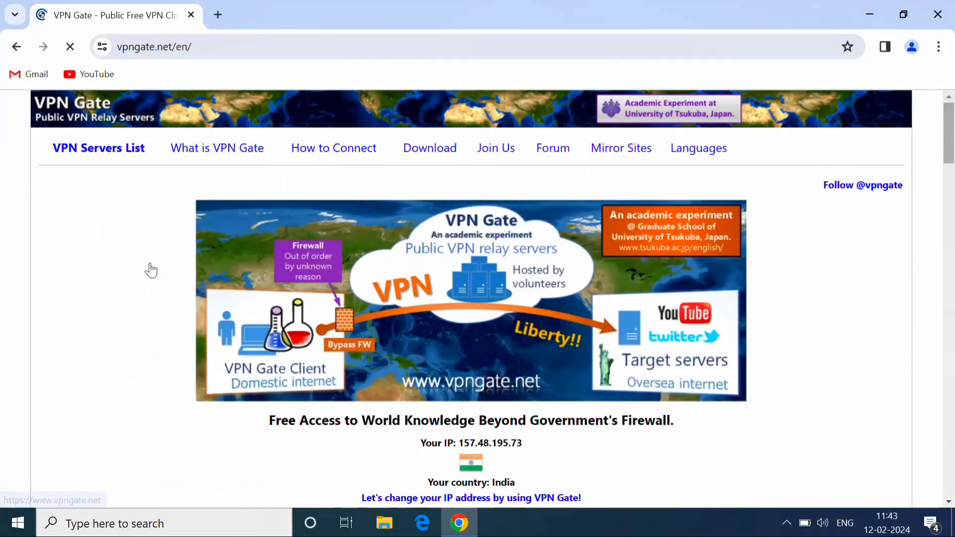
# Examine the public VPN relay server list on the VPN Gate page, including its hostnames and supported protocols.
pyautogui.scroll(-6, 304, 256)
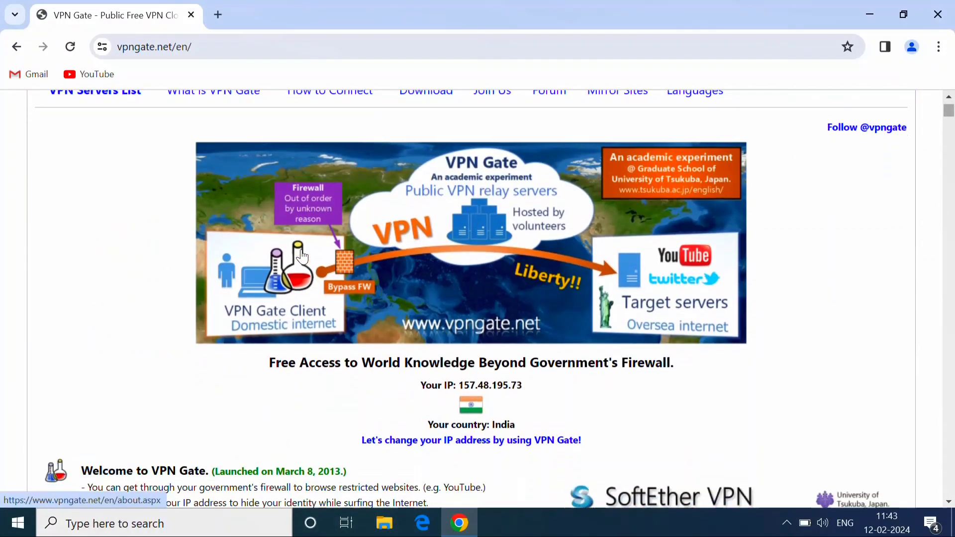
pyautogui.scroll(-7, 304, 256)
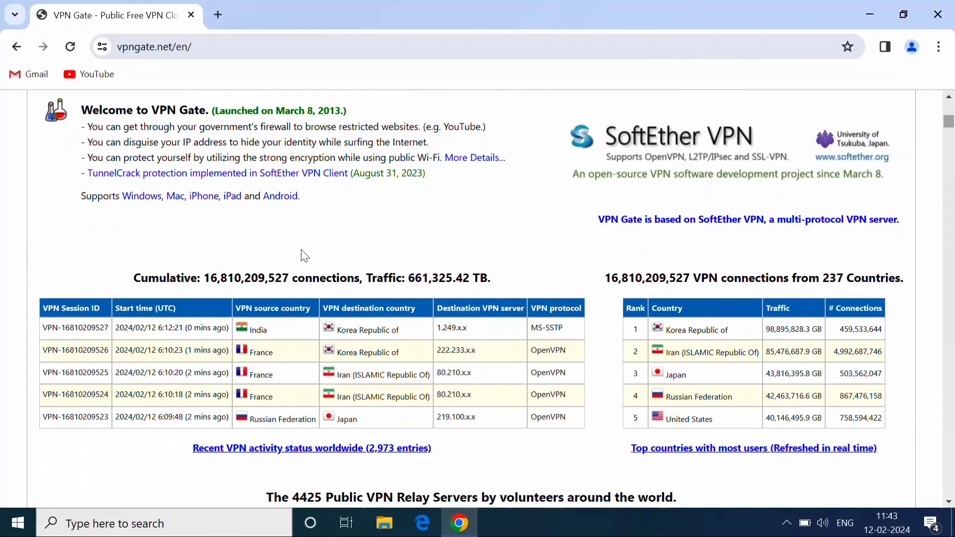
pyautogui.scroll(-5, 304, 256)
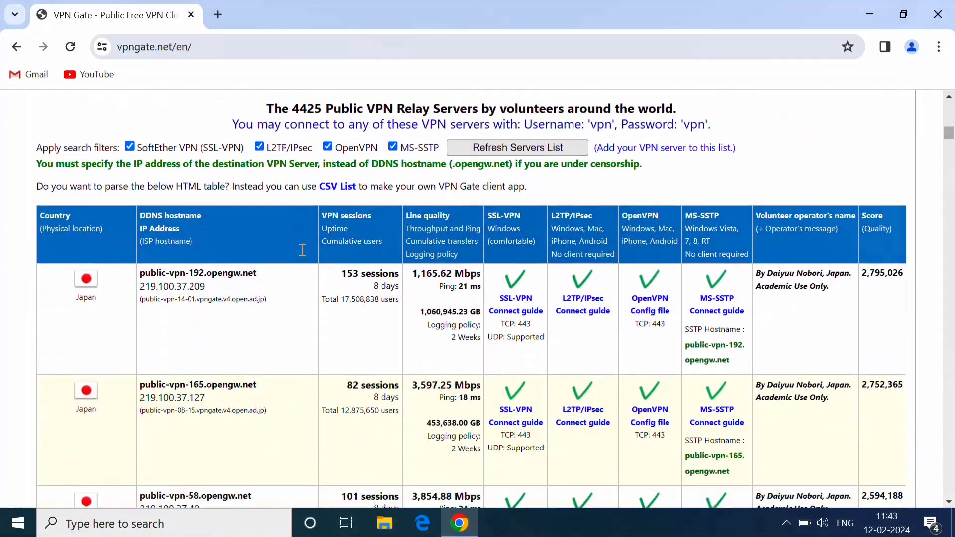
pyautogui.scroll(-1, 304, 257)
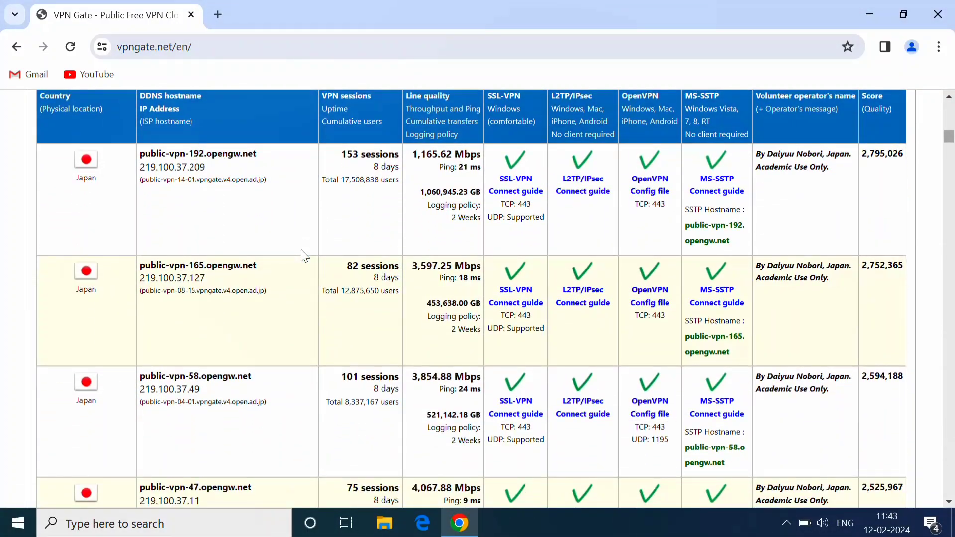
pyautogui.scroll(1, 301, 250)
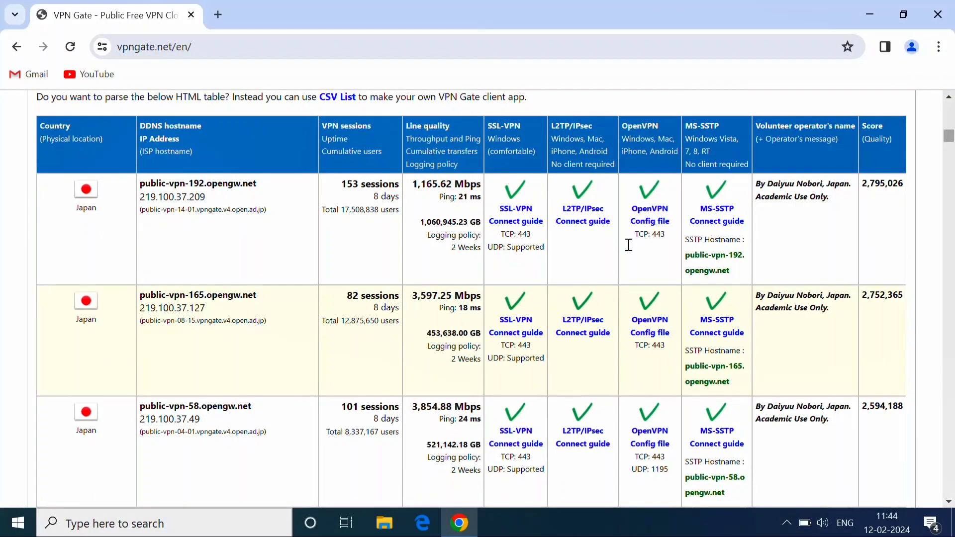
# Search Windows for vpn and open the system VPN settings.
pyautogui.click(85, 530)
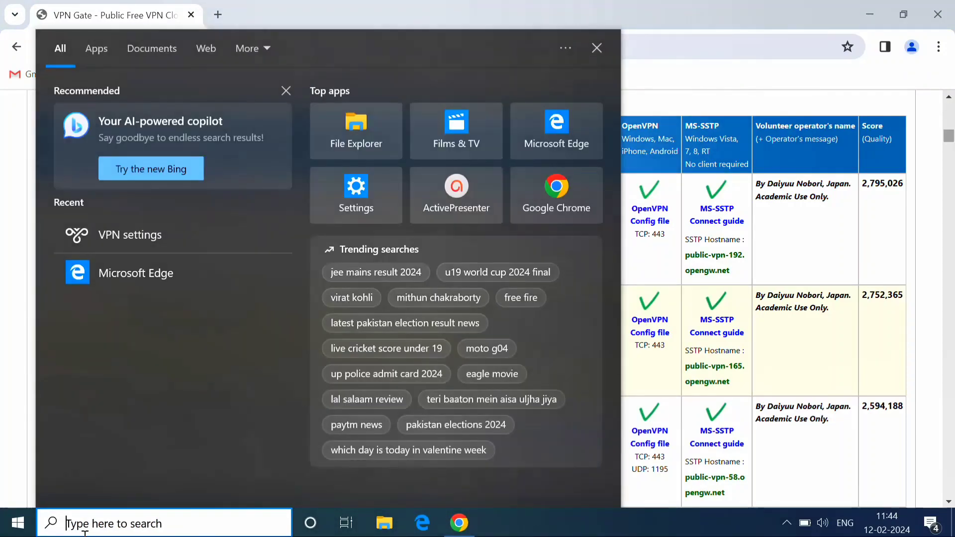
pyautogui.write('v')
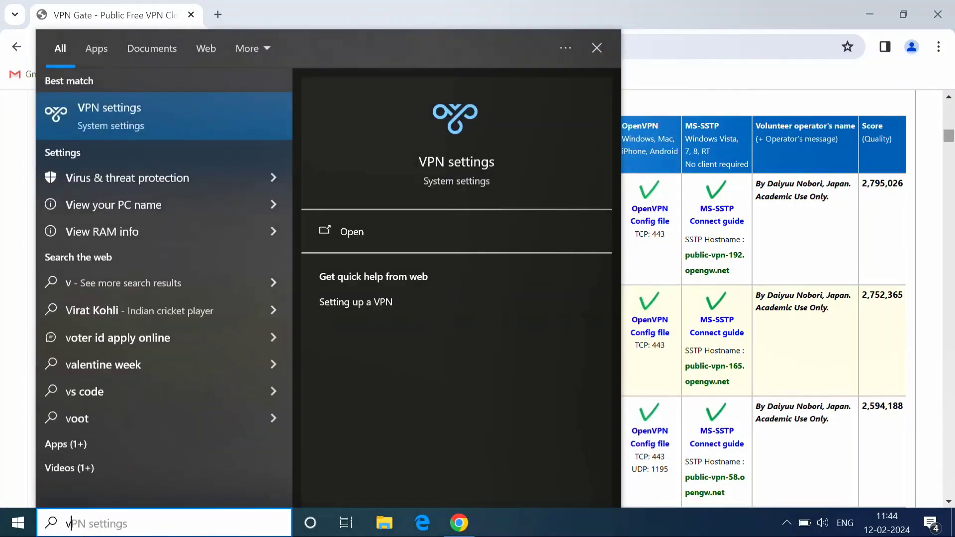
pyautogui.write('pn')
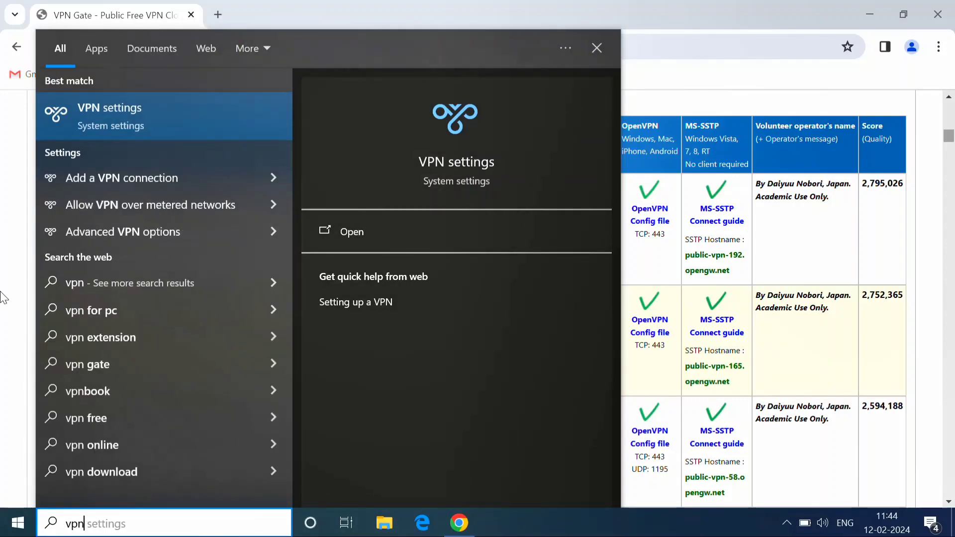
pyautogui.click(100, 113)
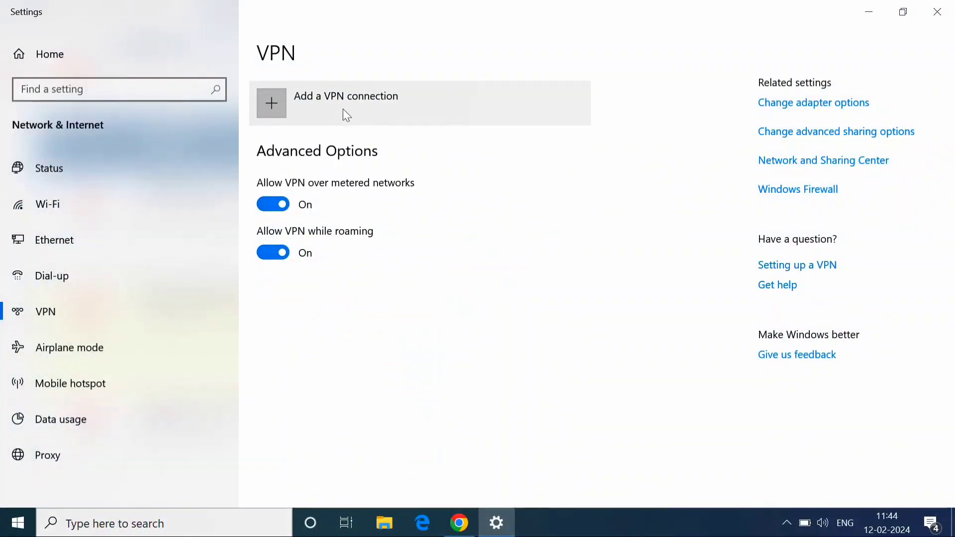
# Add a VPN connection with Windows (built-in) as the provider and VPN 1 as the connection name.
pyautogui.click(347, 115)
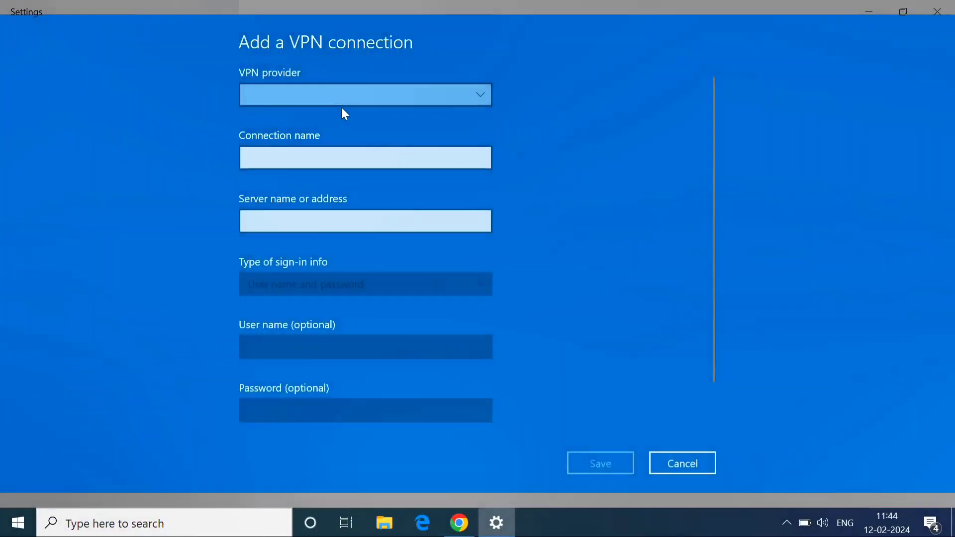
pyautogui.click(270, 89)
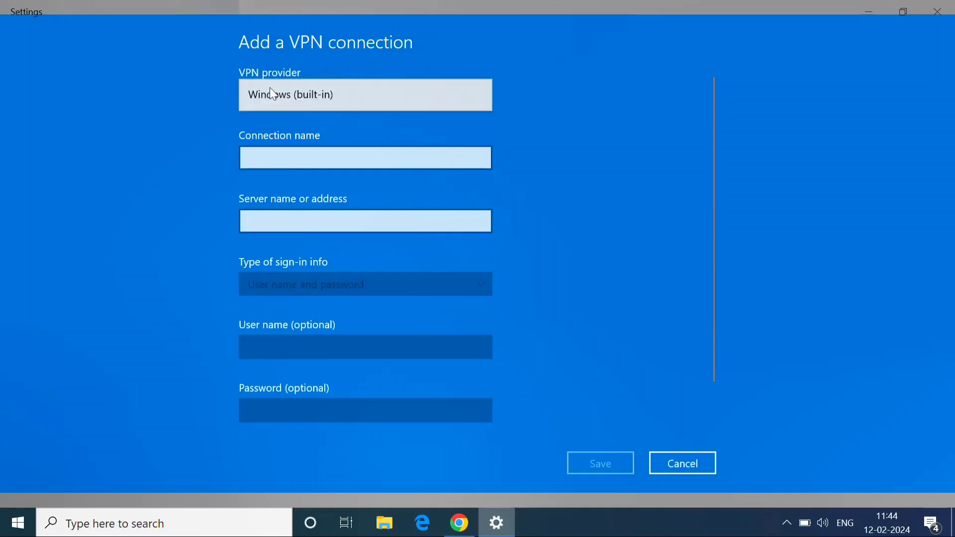
pyautogui.click(270, 149)
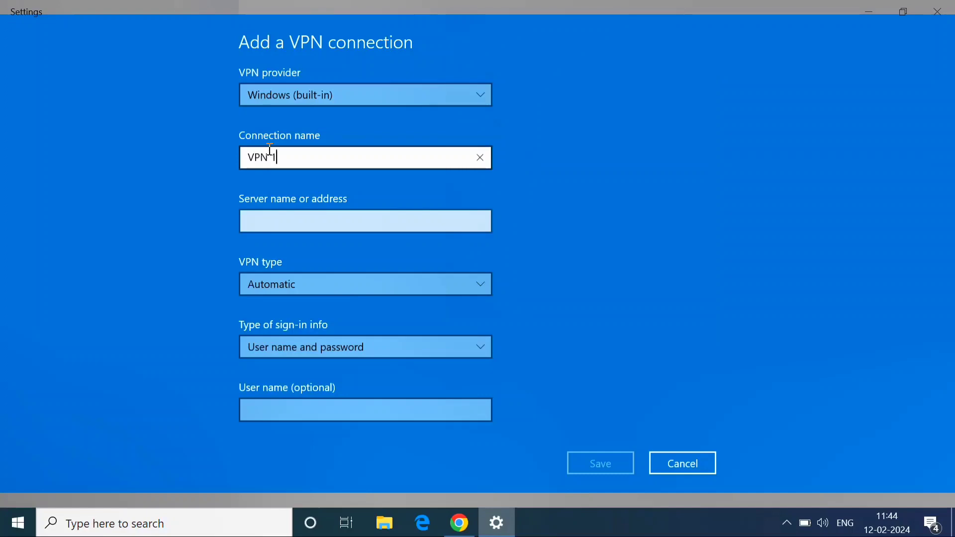
# Copy the hostname public-vpn-192.opengw.net from the VPN Gate list in Chrome and paste it as the connection's server address in Settings.
pyautogui.click(260, 225)
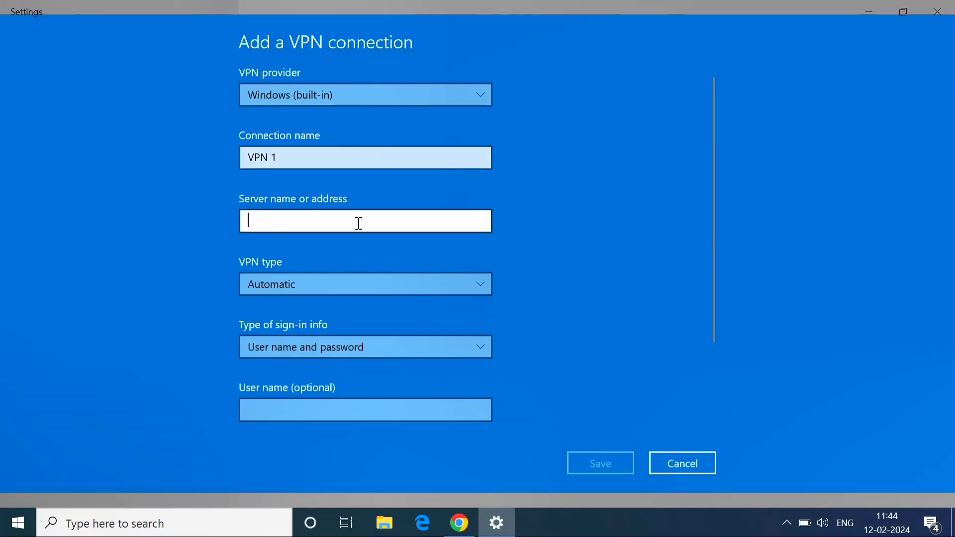
pyautogui.click(456, 522)
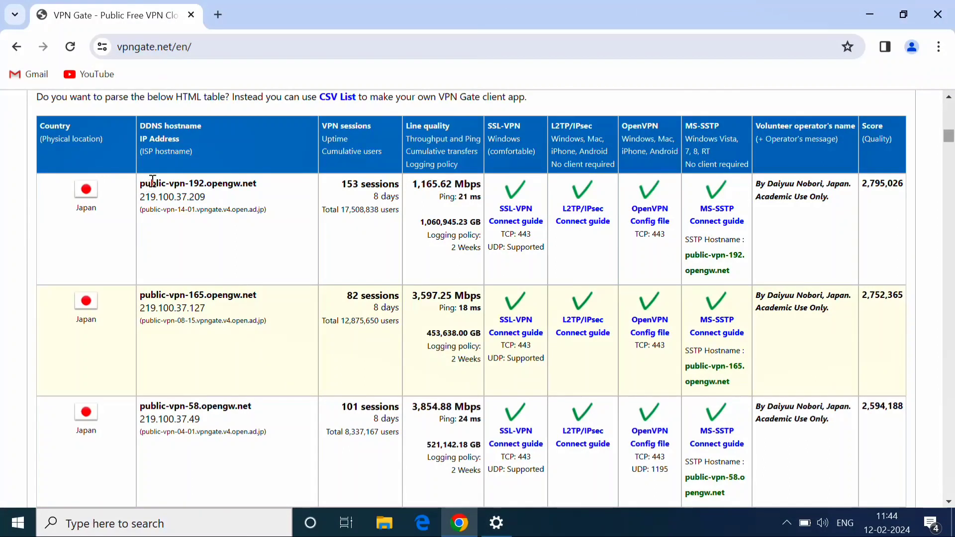
pyautogui.moveTo(144, 184); pyautogui.dragTo(159, 183)
pyautogui.click(142, 183)
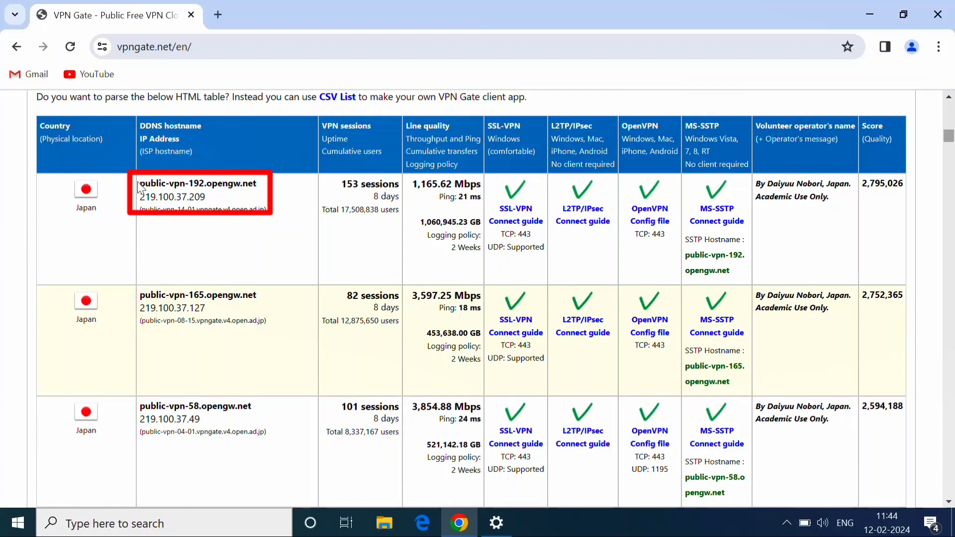
pyautogui.moveTo(140, 184); pyautogui.dragTo(264, 185)
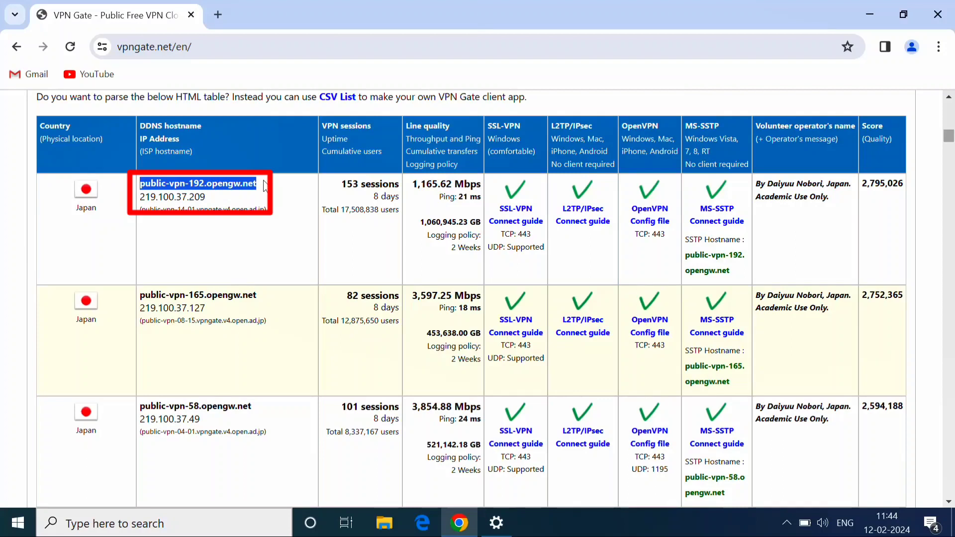
pyautogui.rightClick(265, 186)
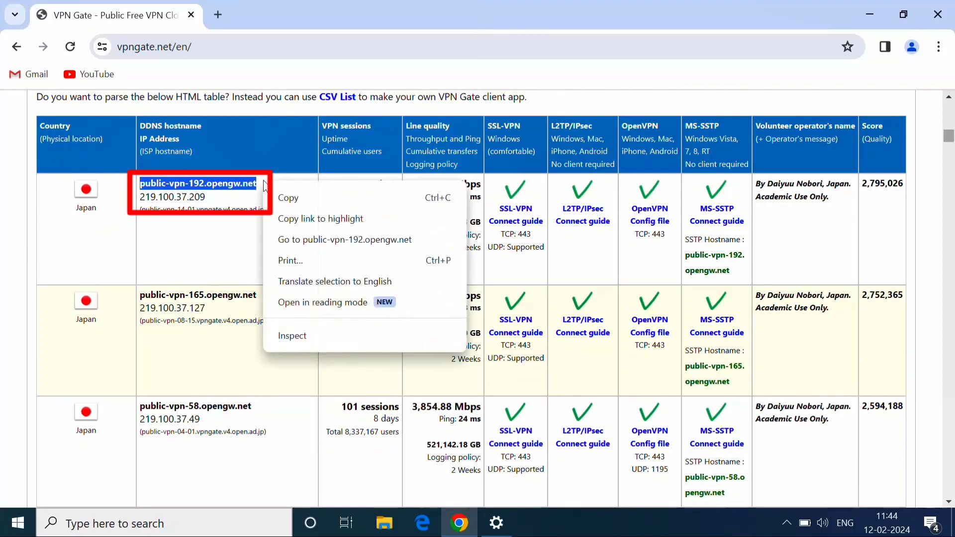
pyautogui.click(287, 200)
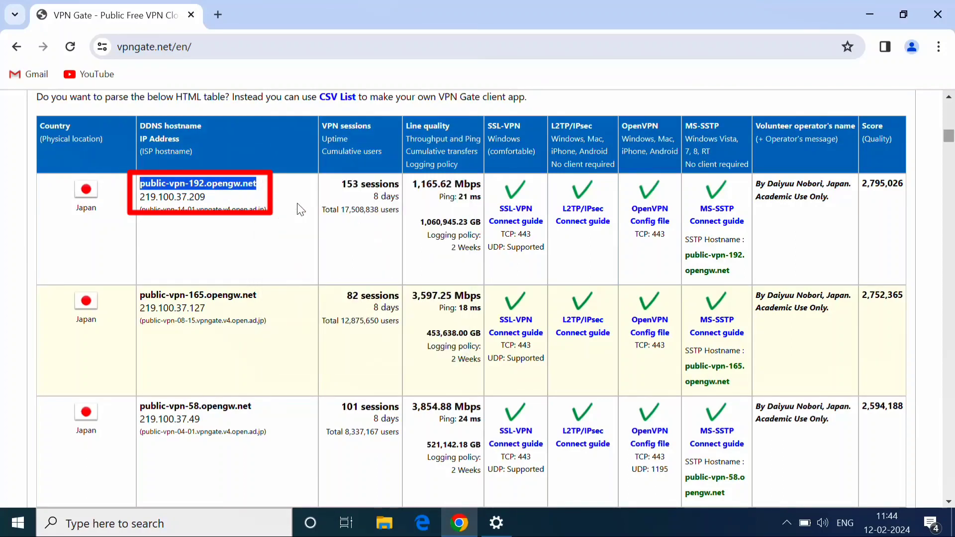
pyautogui.click(496, 523)
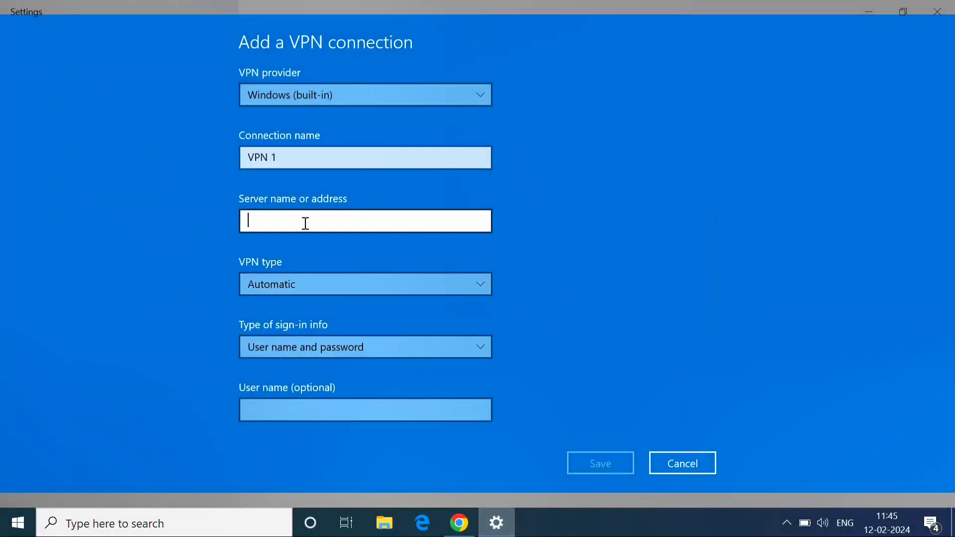
pyautogui.rightClick(305, 224)
pyautogui.click(303, 208)
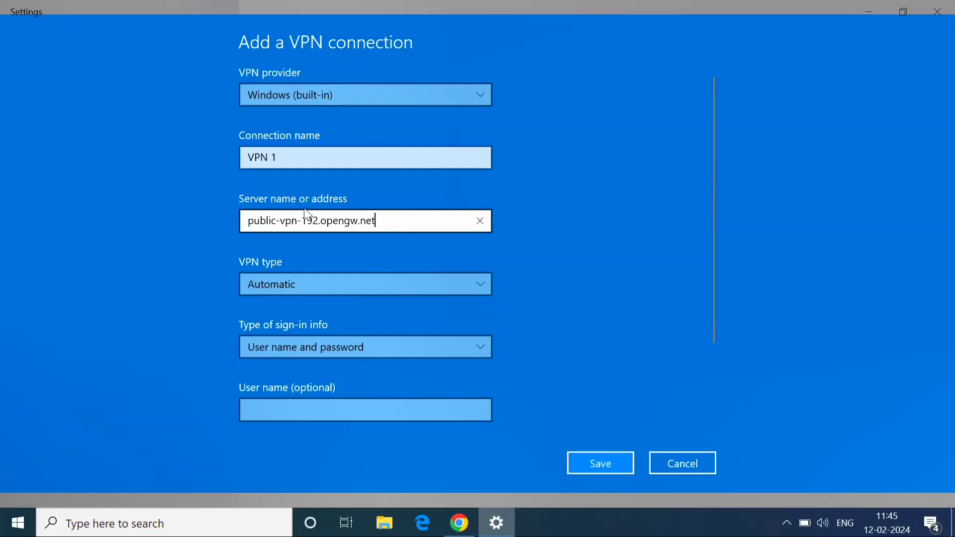
# Set the VPN type to Secure Socket Tunneling Protocol (SSTP) and the sign-in type to User name and password.
pyautogui.click(291, 287)
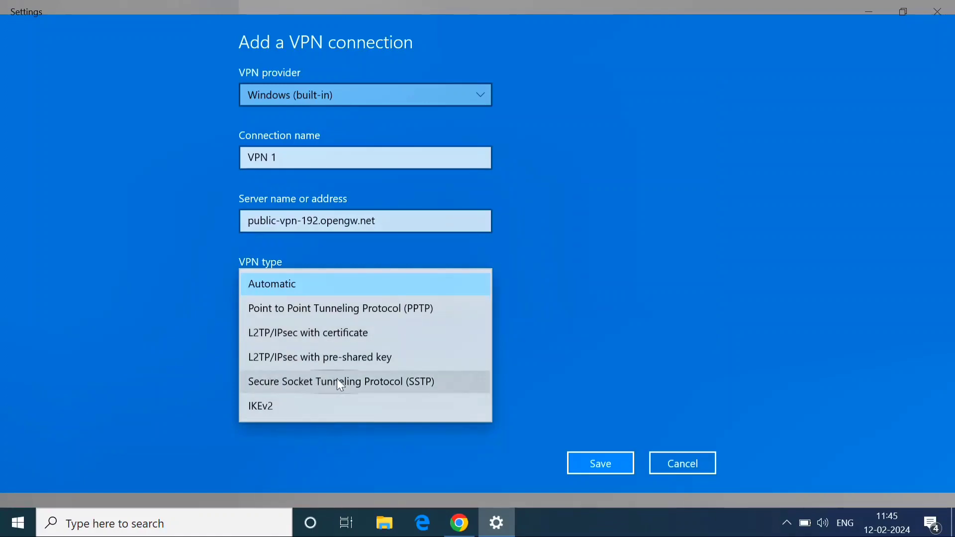
pyautogui.click(351, 386)
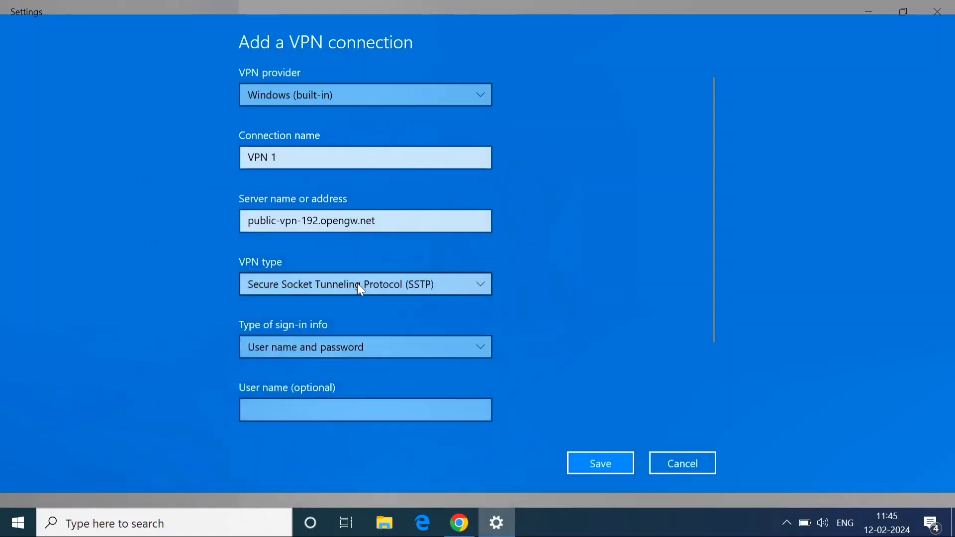
pyautogui.click(347, 347)
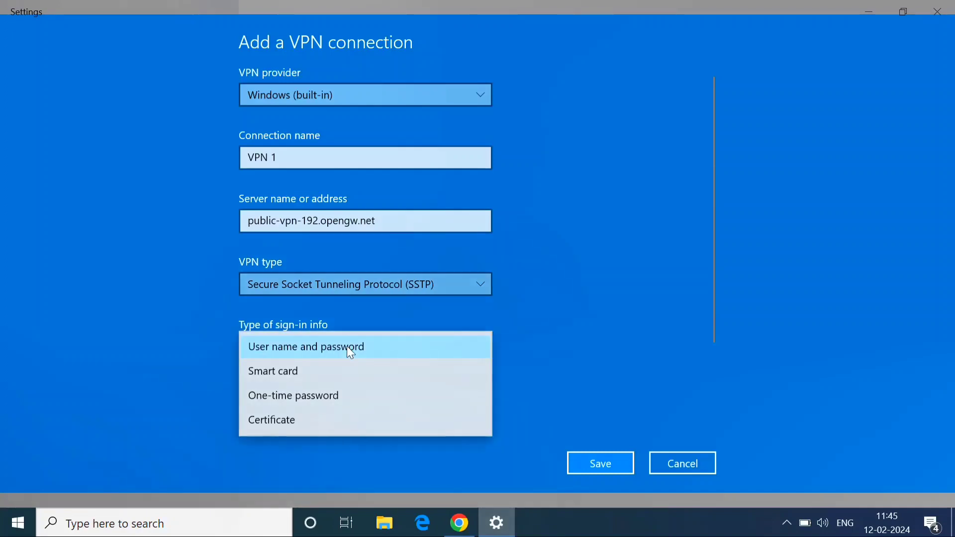
pyautogui.click(347, 347)
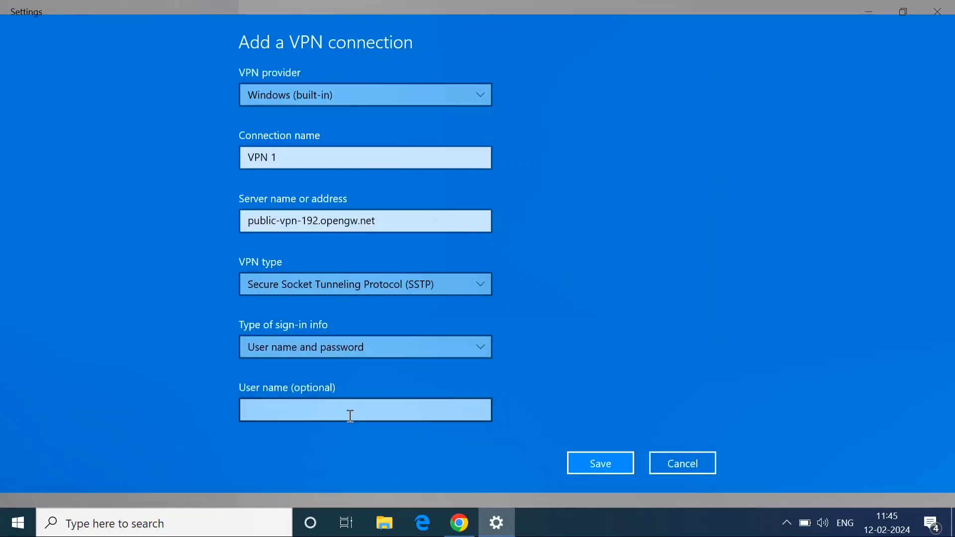
# Copy the published username from the VPN Gate page in Chrome into the connection's user name field in Settings, and save the connection.
pyautogui.click(459, 519)
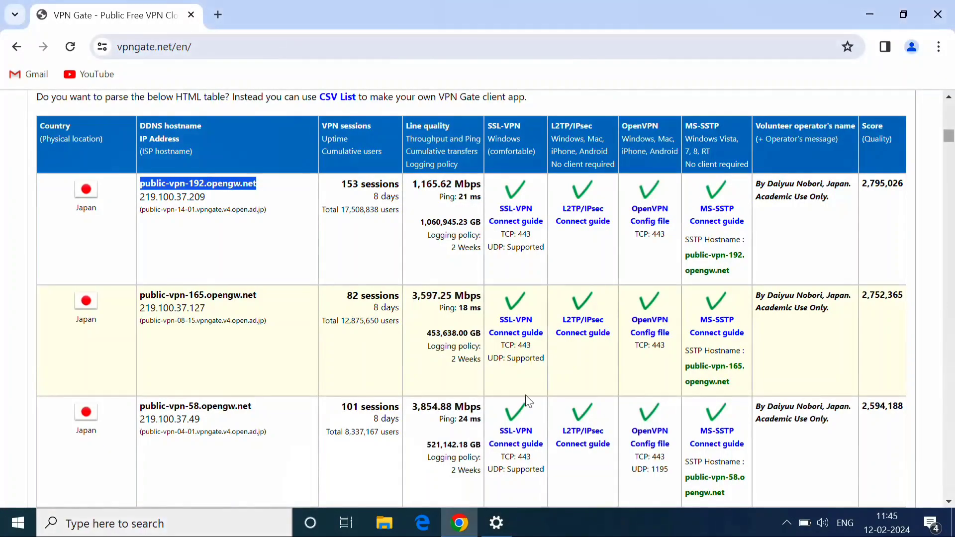
pyautogui.scroll(3, 789, 208)
pyautogui.scroll(3, 788, 208)
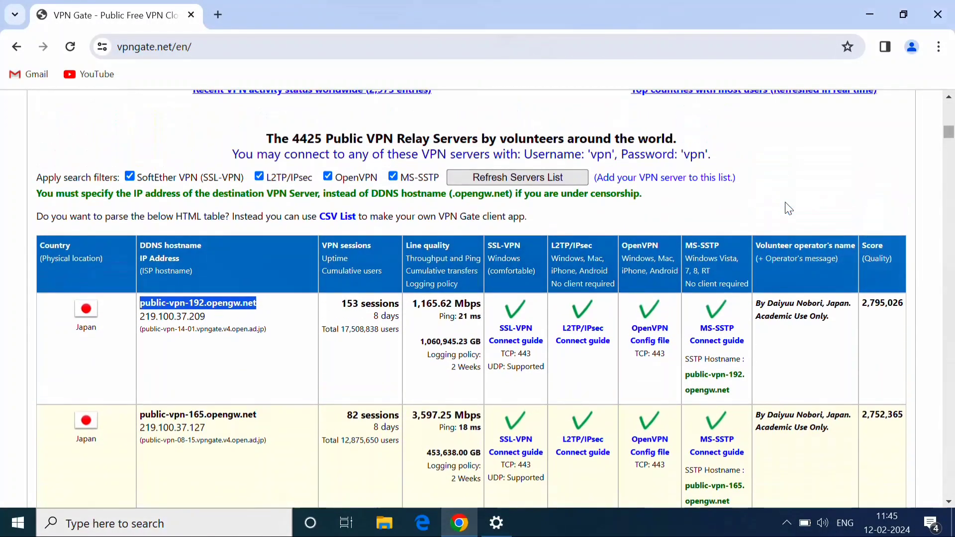
pyautogui.moveTo(518, 169)
pyautogui.mouseDown()
pyautogui.moveTo(518, 188)
pyautogui.moveTo(631, 199)
pyautogui.mouseUp()
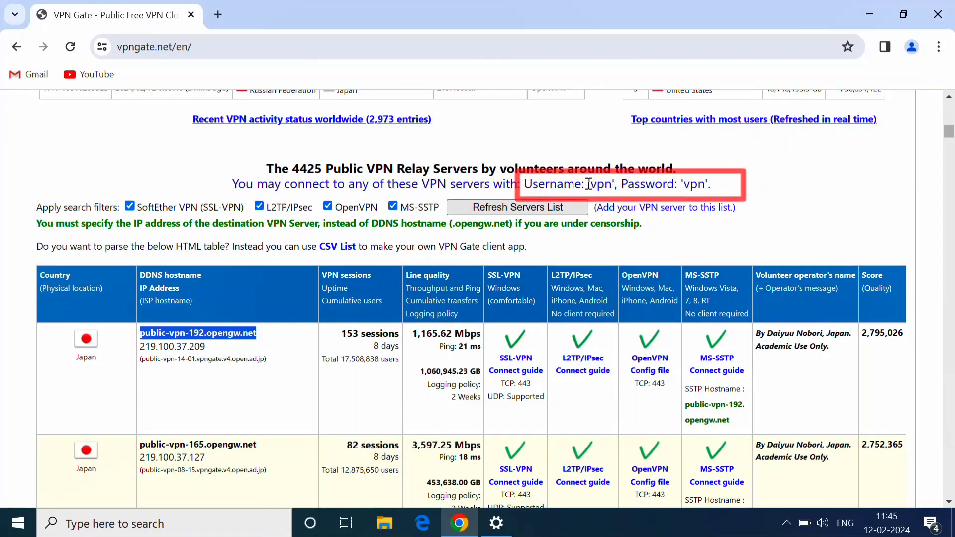
pyautogui.moveTo(589, 184); pyautogui.dragTo(617, 183)
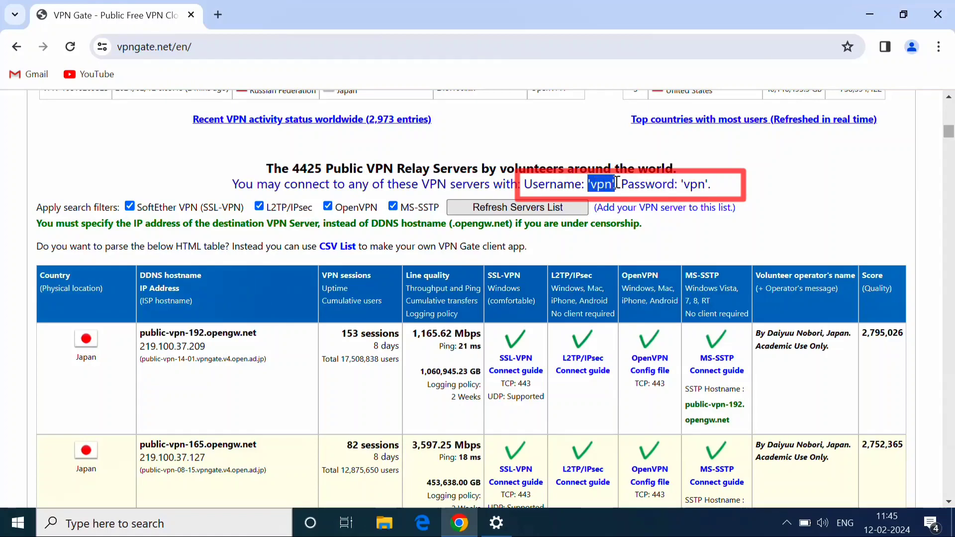
pyautogui.rightClick(617, 183)
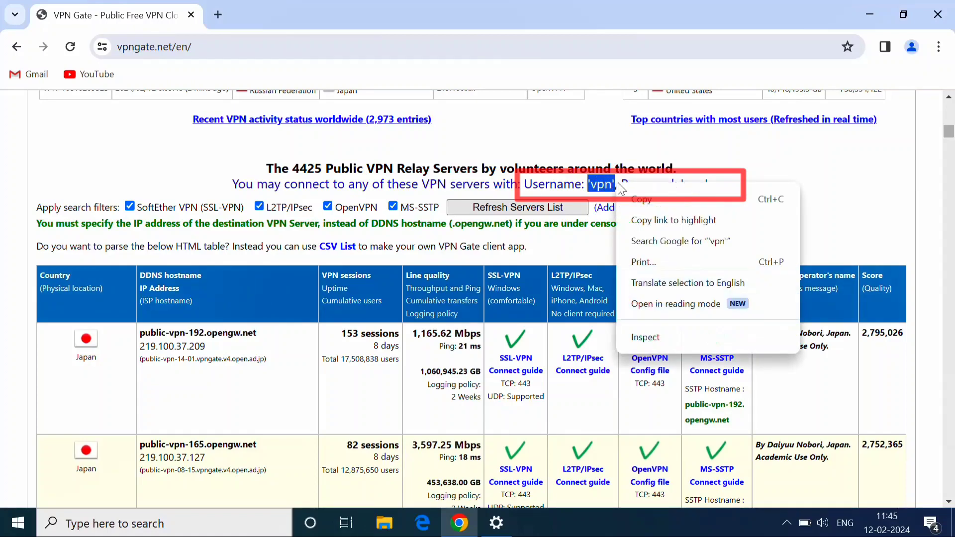
pyautogui.click(636, 199)
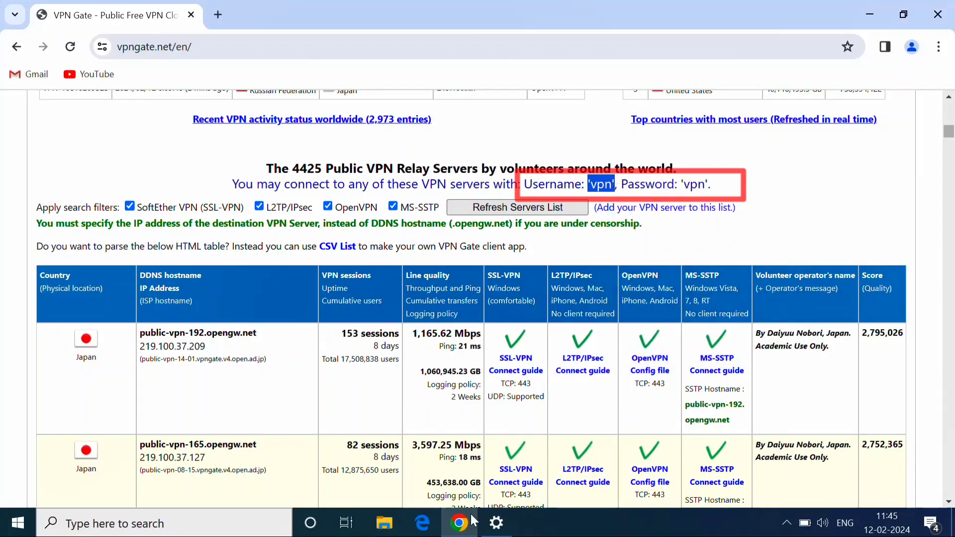
pyautogui.click(497, 523)
pyautogui.click(334, 409)
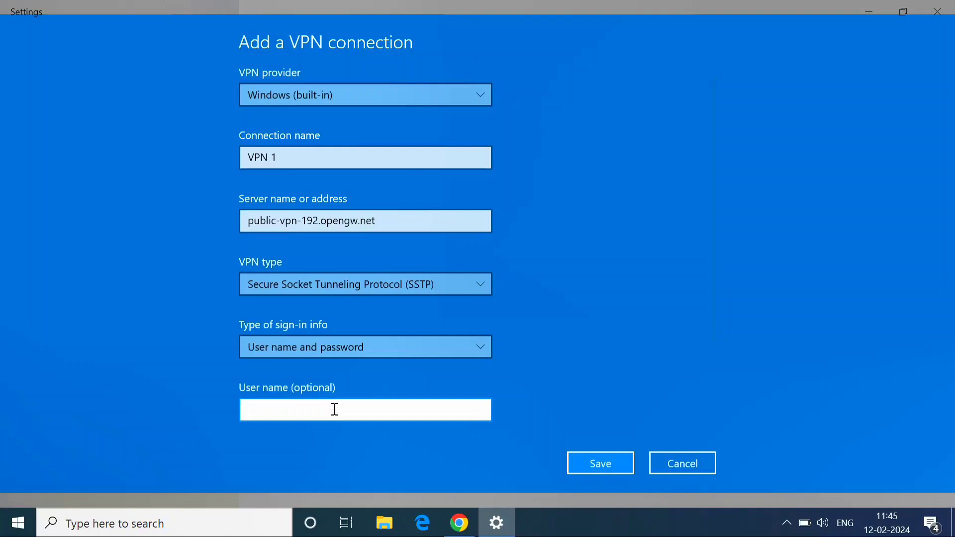
pyautogui.hotkey('ctrl', 'v')
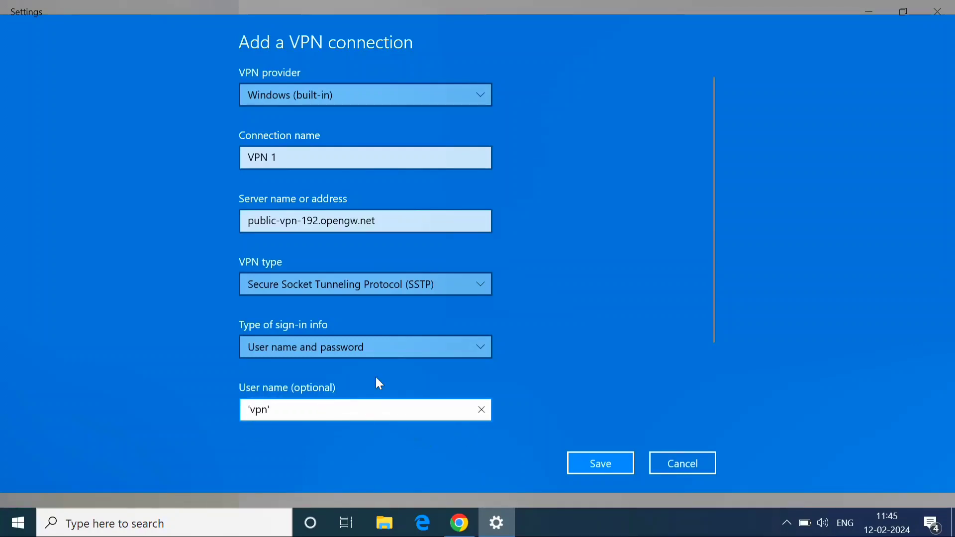
pyautogui.click(599, 461)
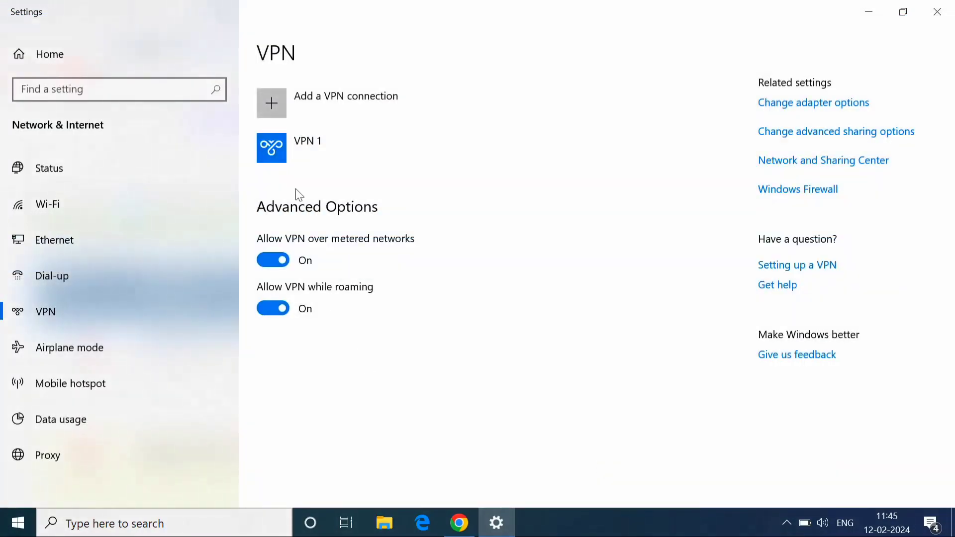
# Connect to VPN 1, signing in with the copied VPN Gate username and the account password.
pyautogui.click(292, 159)
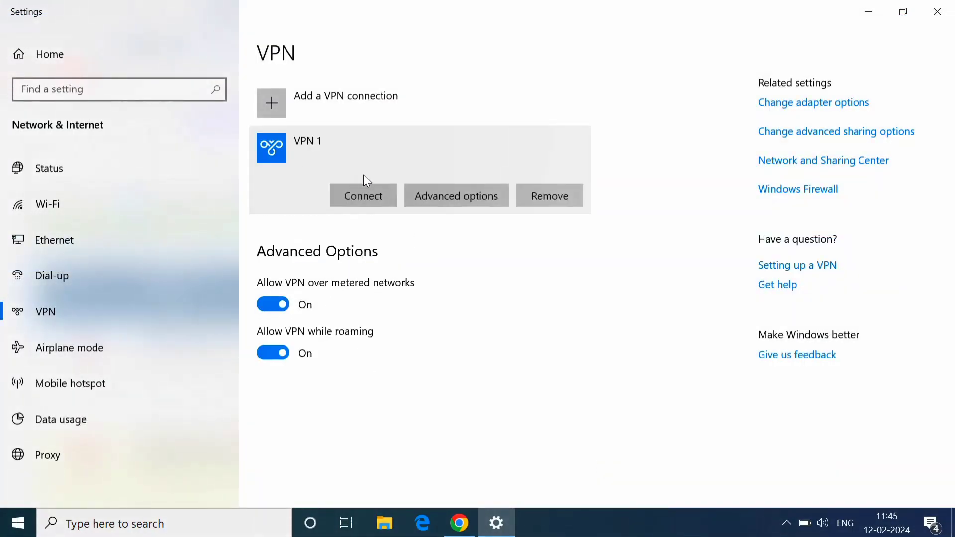
pyautogui.click(380, 198)
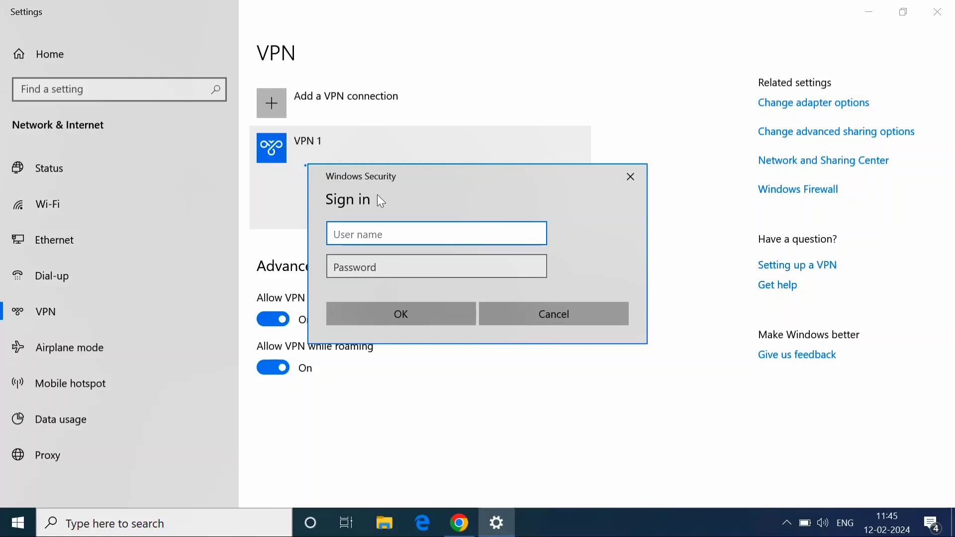
pyautogui.hotkey('ctrl', 'v')
pyautogui.hotkey('ctrl', 'v')
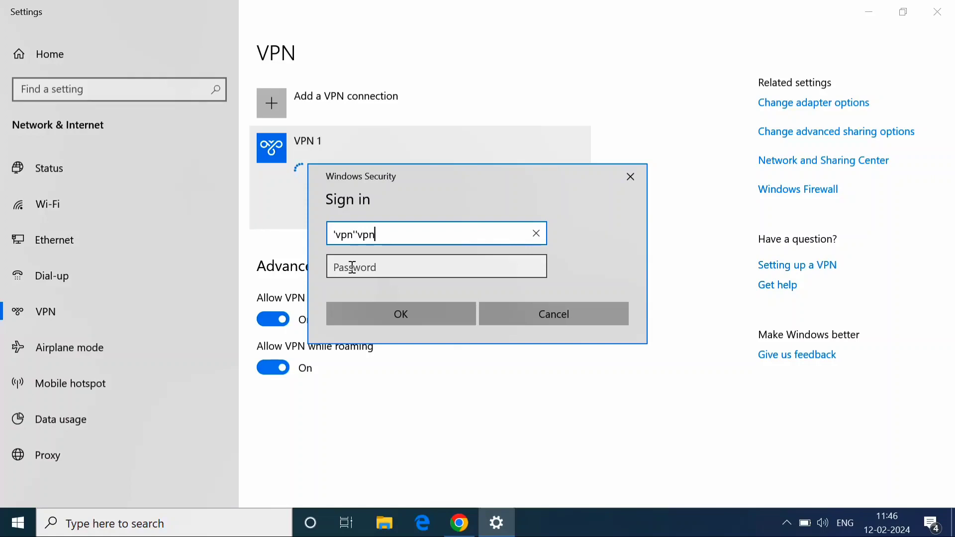
pyautogui.press('BackSpace')
pyautogui.press('BackSpace')
pyautogui.press('BackSpace')
pyautogui.press('BackSpace')
pyautogui.click(342, 271)
pyautogui.hotkey('ctrl', 'v')
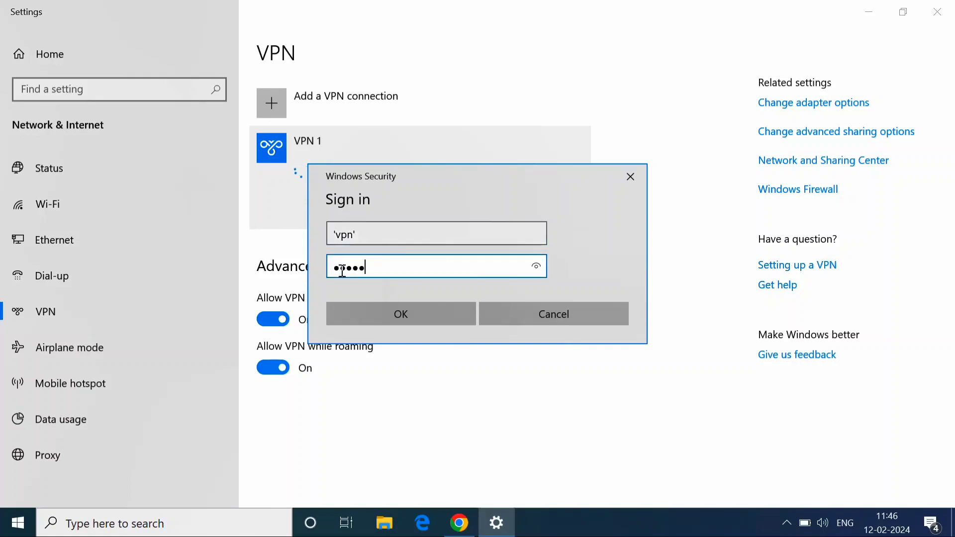
pyautogui.click(377, 313)
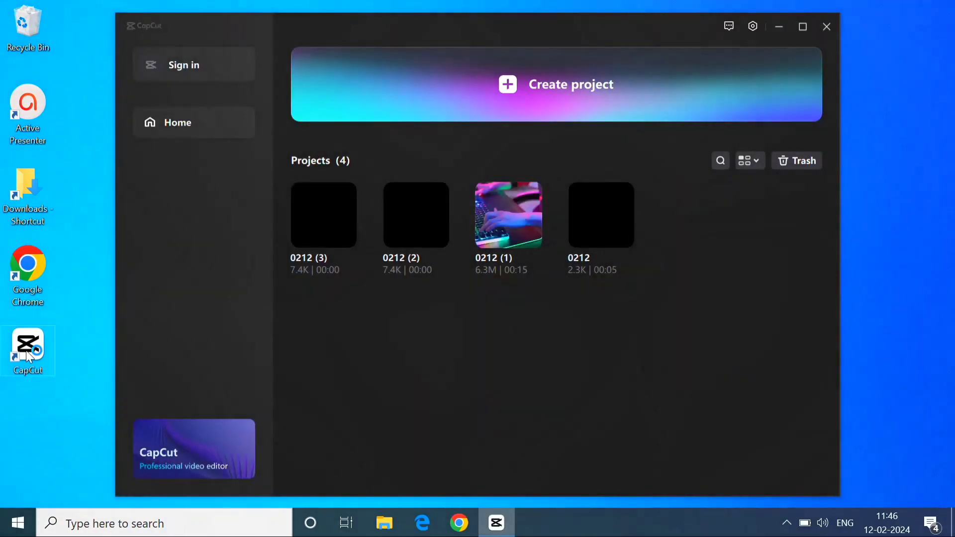
# Switch to CapCut, maximize it, create a new project, and browse the Trending stock materials.
pyautogui.click(803, 29)
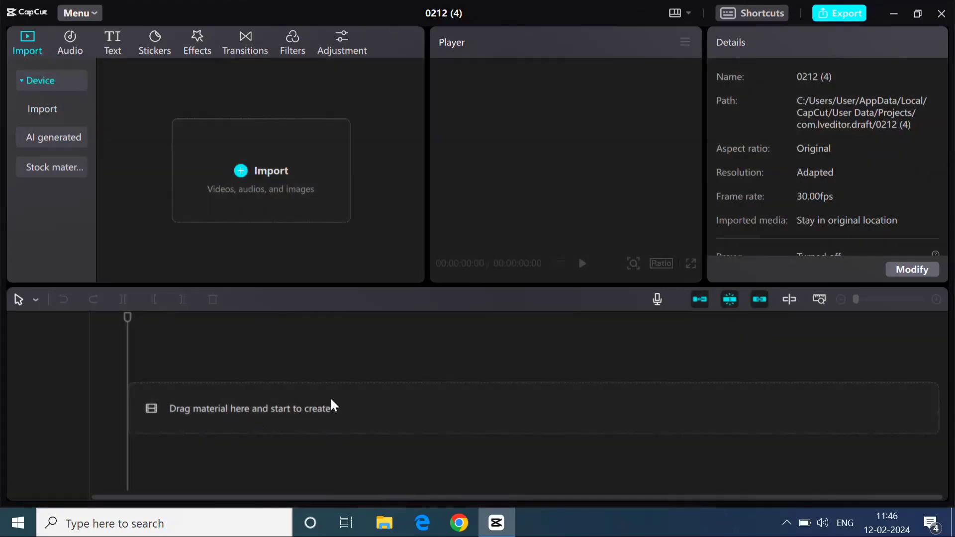
pyautogui.click(63, 172)
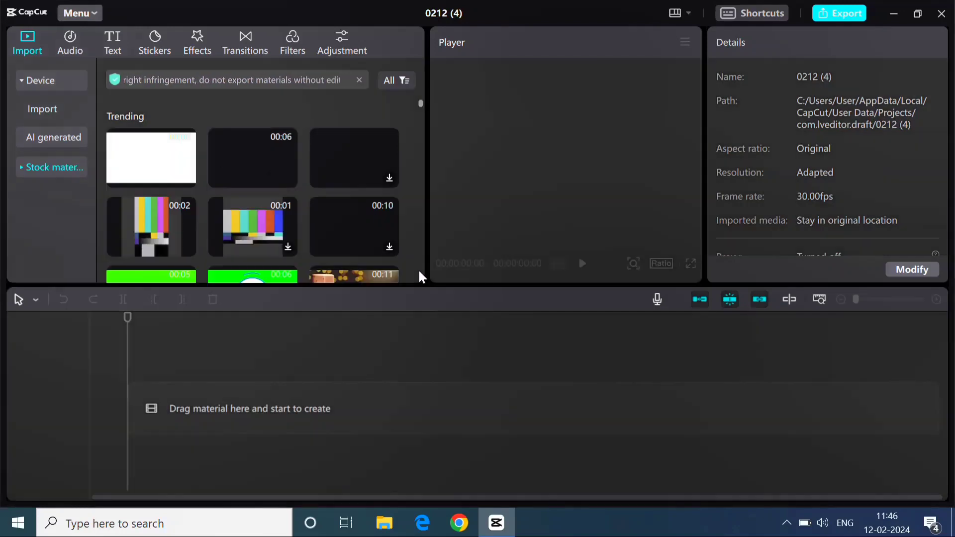
pyautogui.scroll(-5, 419, 270)
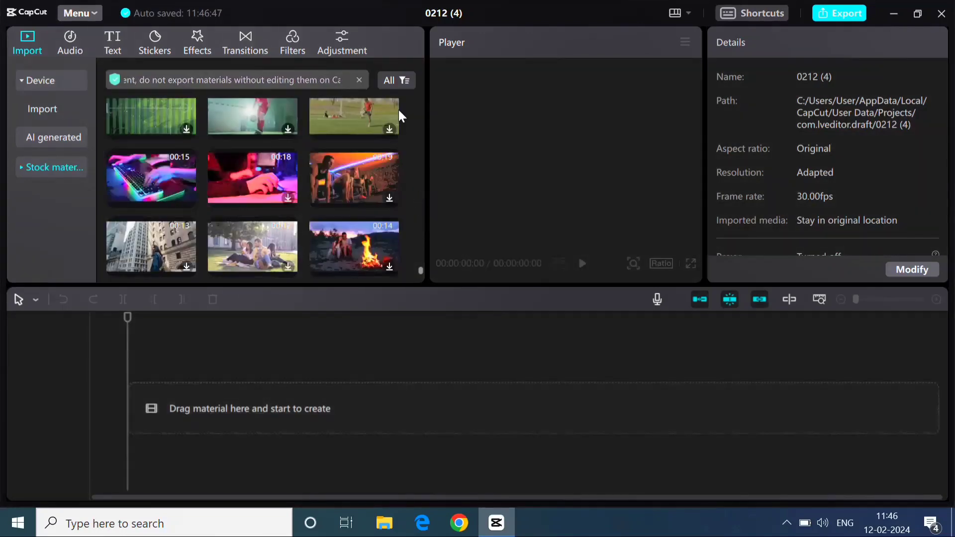
# Preview the 15-second RGB keyboard stock clip and place it at the start of the timeline.
pyautogui.click(122, 183)
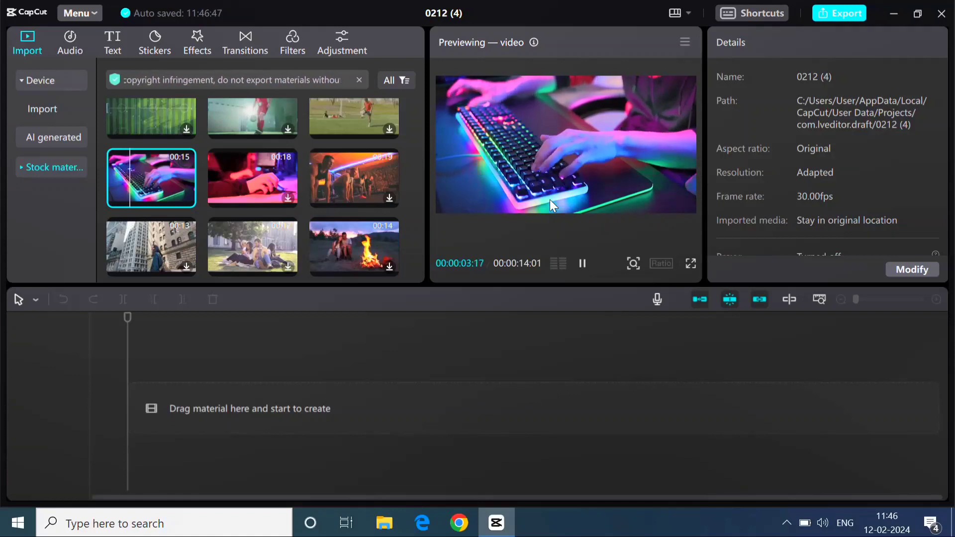
pyautogui.moveTo(181, 201)
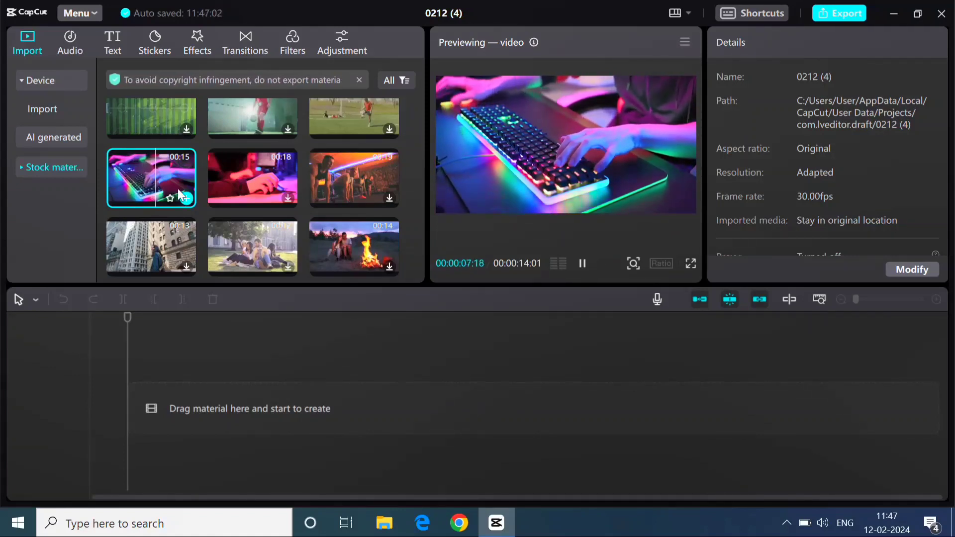
pyautogui.moveTo(177, 189); pyautogui.dragTo(131, 408)
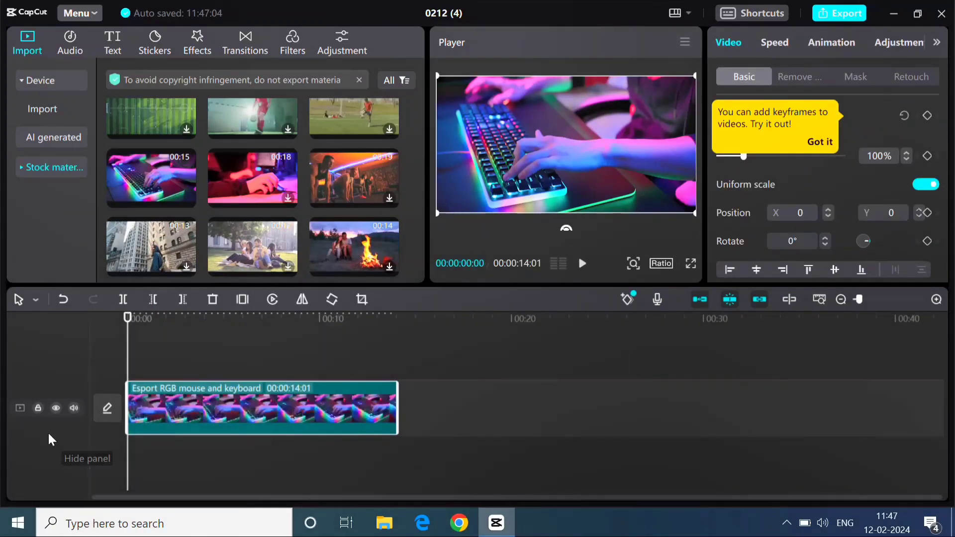
pyautogui.click(38, 410)
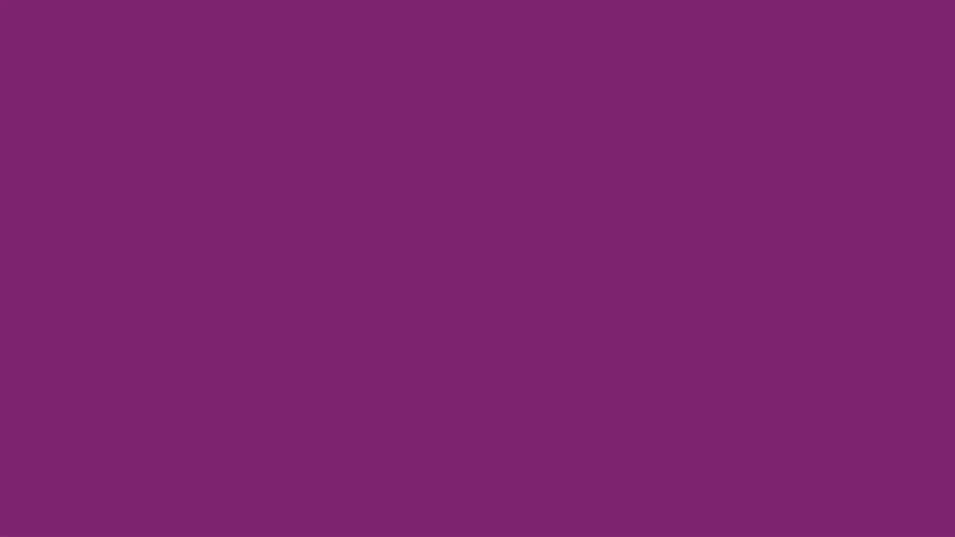